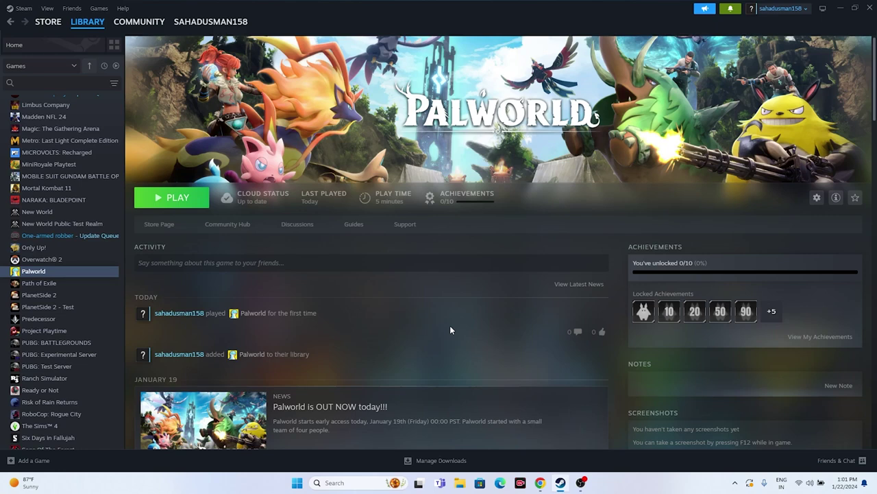
Bring up the Windows power options that contain the Restart command.
left_click(297, 484)
left_click(297, 484)
left_click(297, 484)
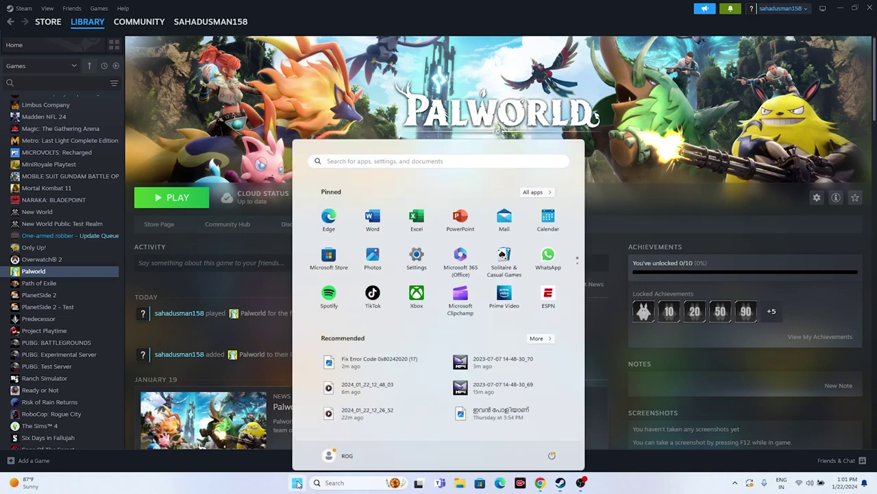
left_click(553, 452)
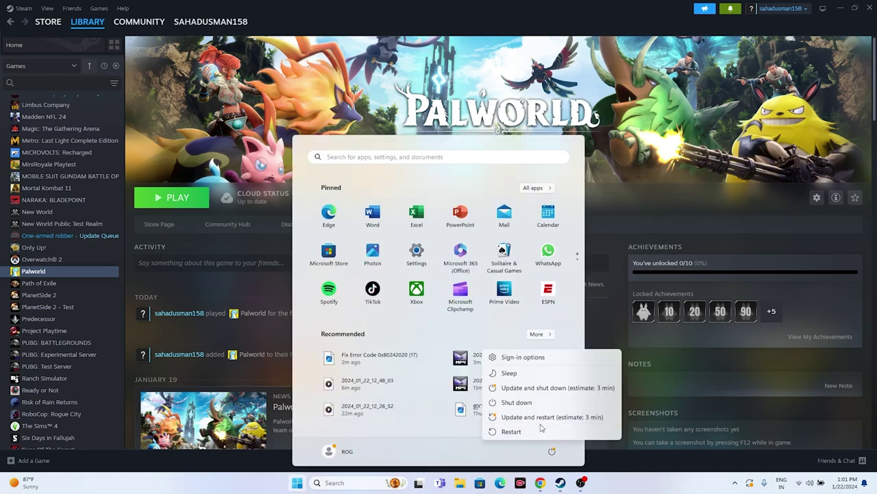
left_click(538, 432)
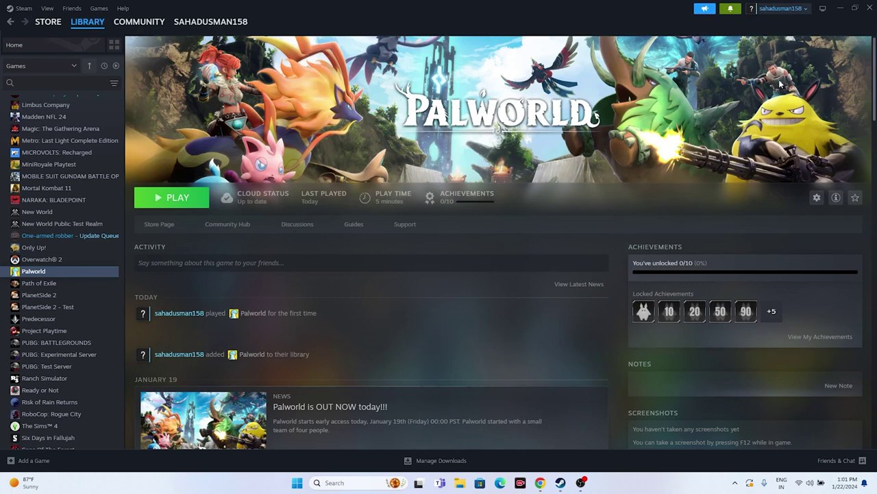
Browse Palworld's installed files from its Steam properties, select the Palworld application in the folder, and close the folder window.
right_click(40, 274)
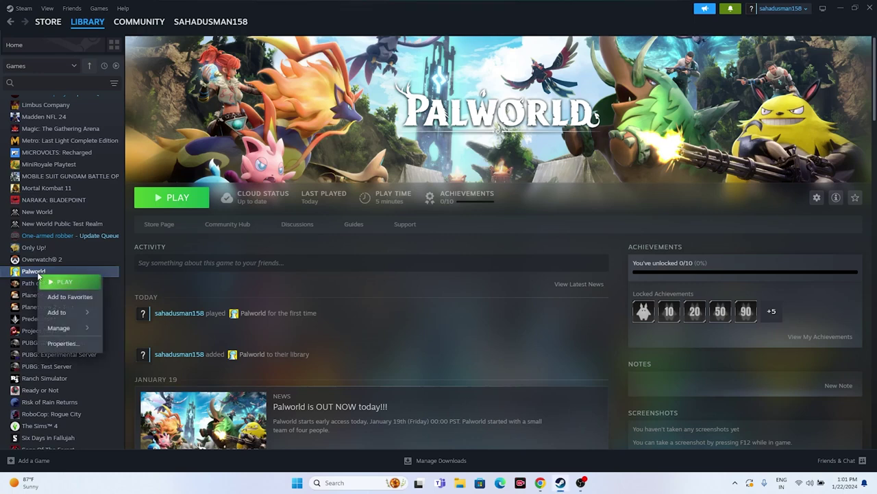
left_click(62, 343)
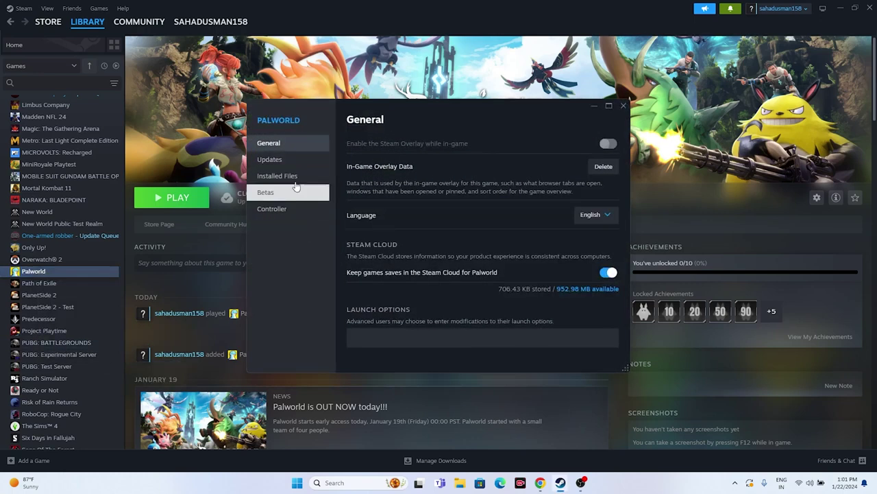
left_click(290, 176)
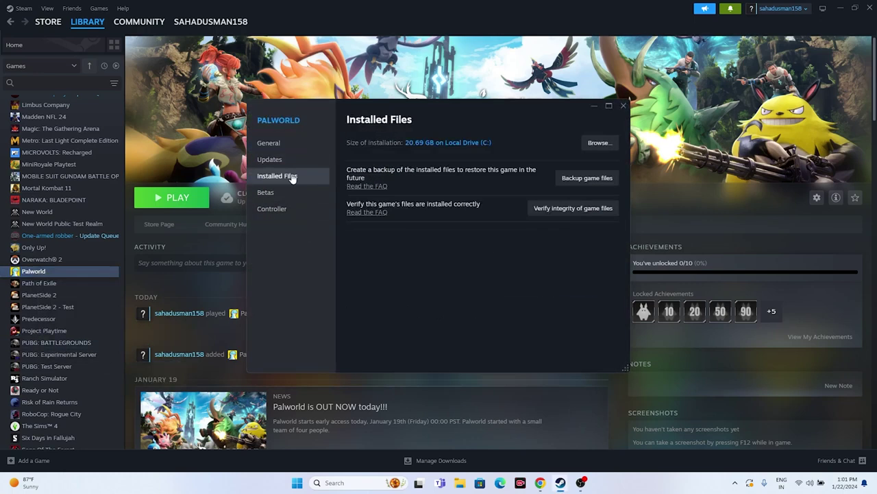
left_click(598, 144)
left_click(840, 8)
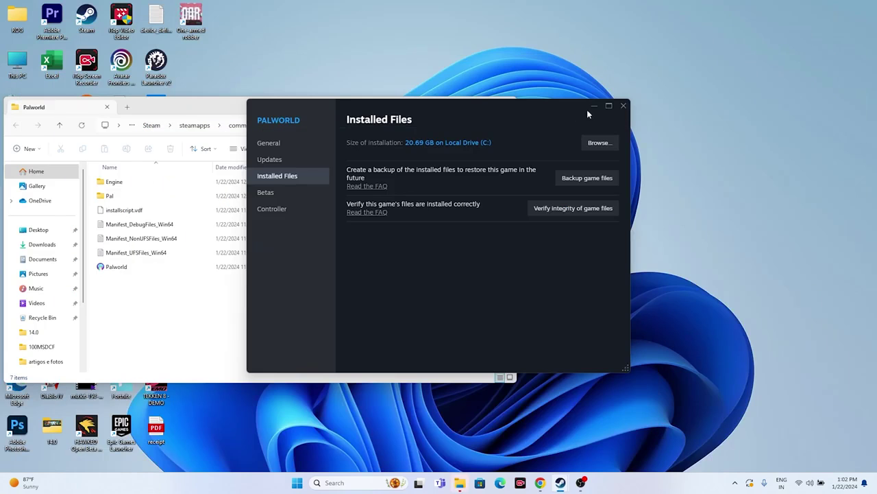
left_click(623, 106)
left_click(487, 106)
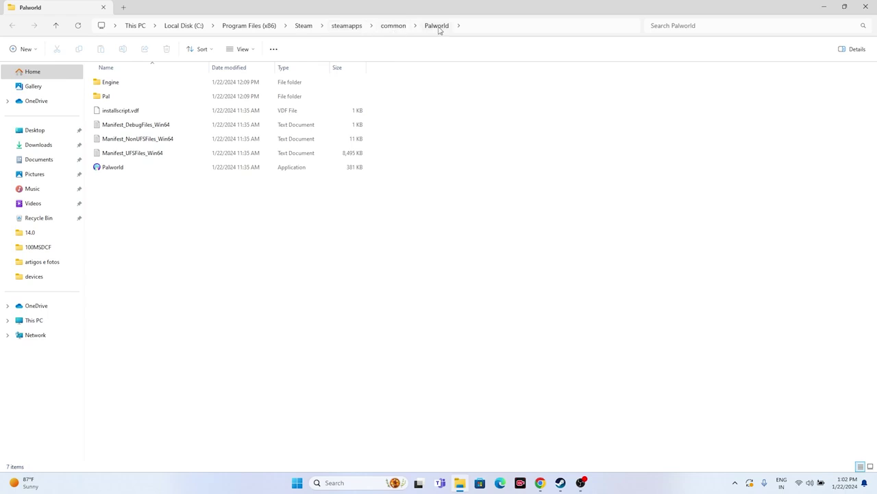
left_click(130, 169)
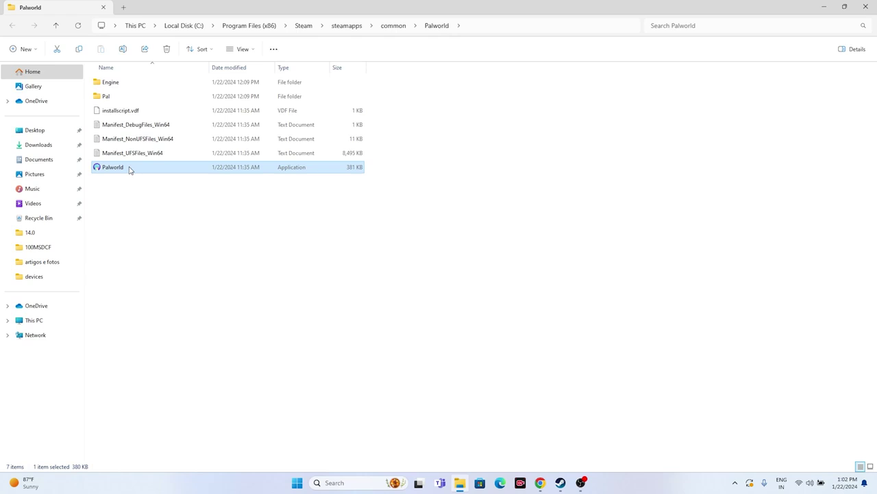
left_click(865, 7)
Open the Steam folder inside Program Files (x86) on Local Disk (C:) in File Explorer.
left_click(460, 483)
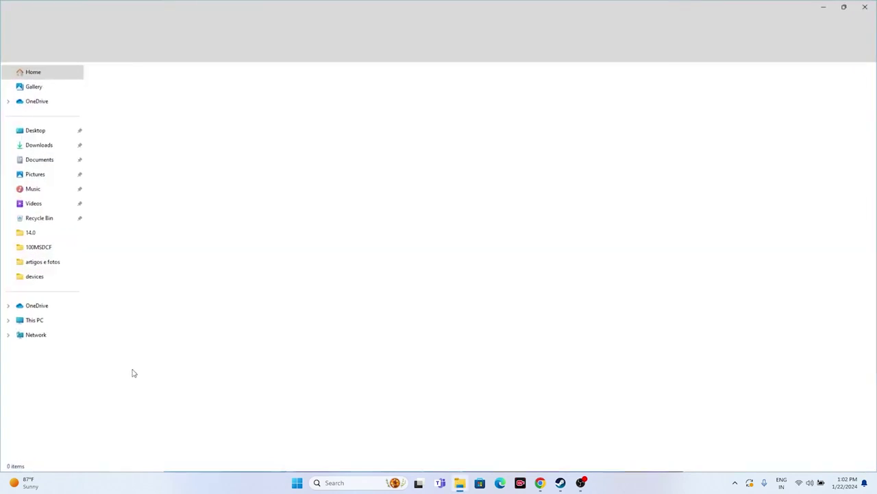
left_click(41, 323)
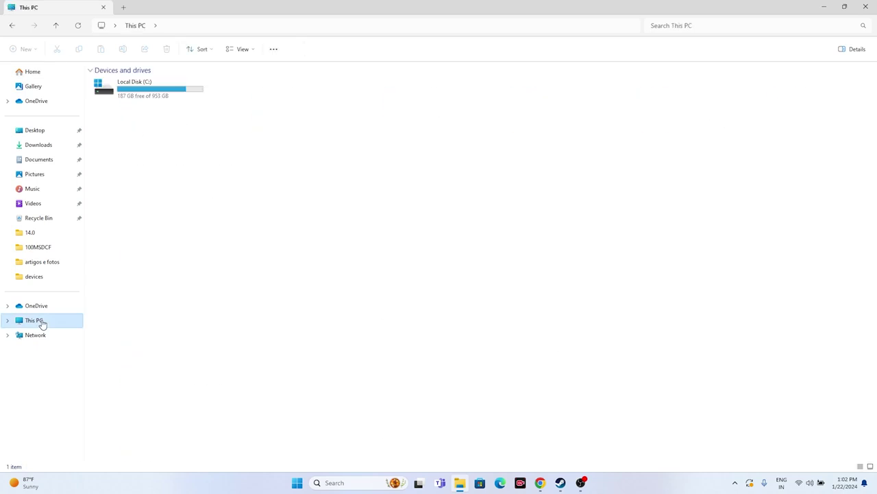
double_click(120, 91)
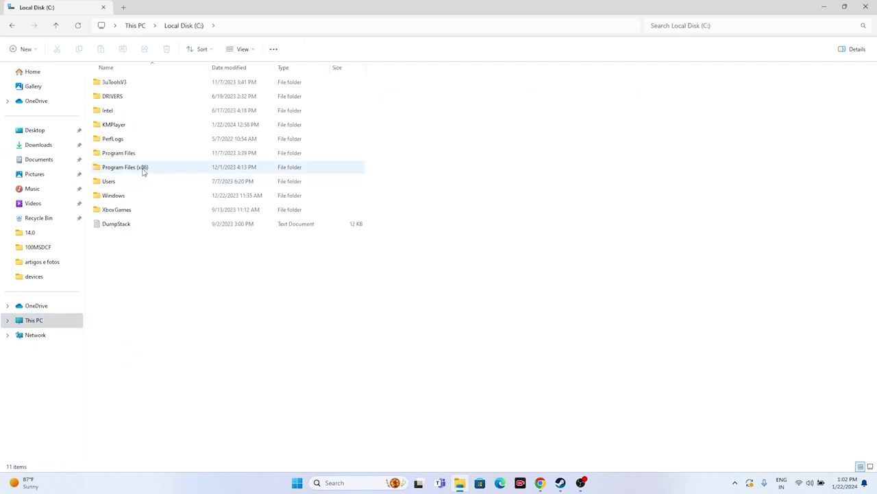
left_click(143, 171)
double_click(143, 171)
scroll(137, 315, "down", 2)
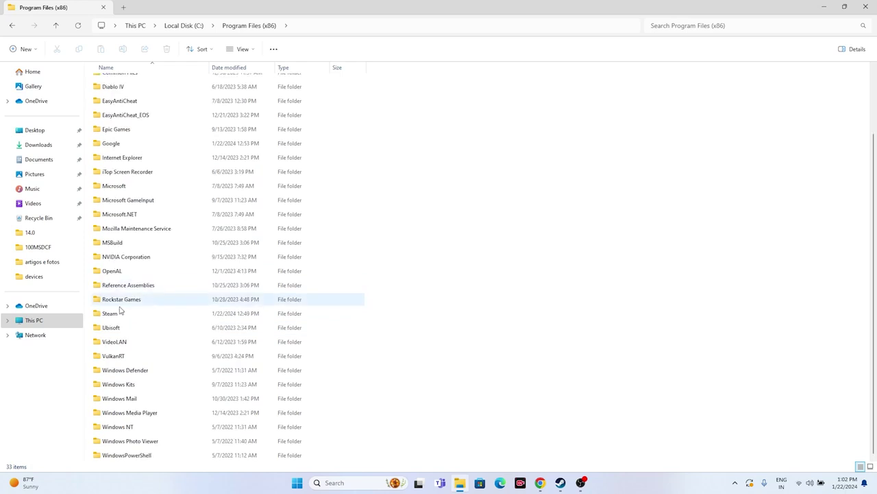
left_click(117, 317)
double_click(117, 317)
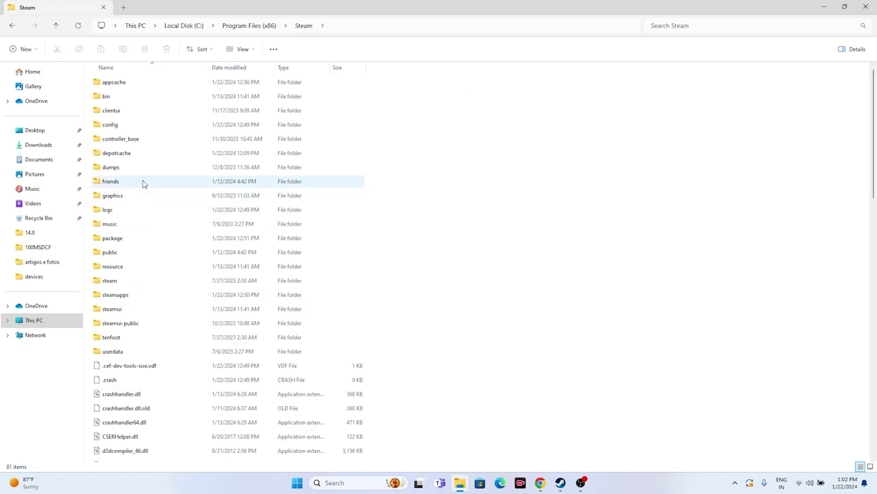
Go into steamapps, then common, and open the Palworld game folder.
double_click(126, 294)
double_click(115, 83)
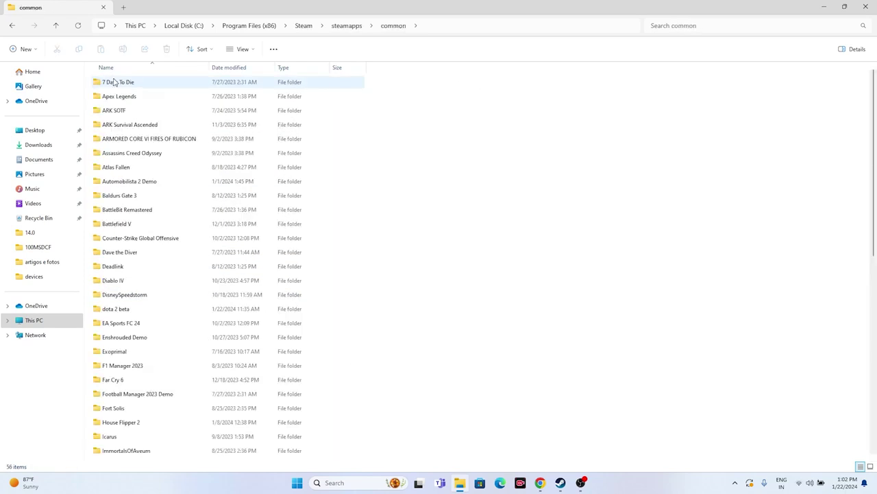
scroll(124, 267, "down", 6)
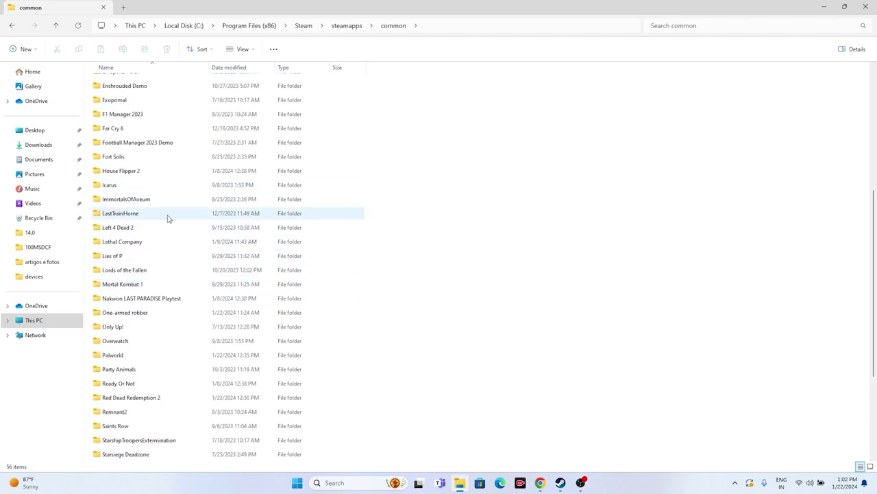
scroll(133, 200, "down", 3)
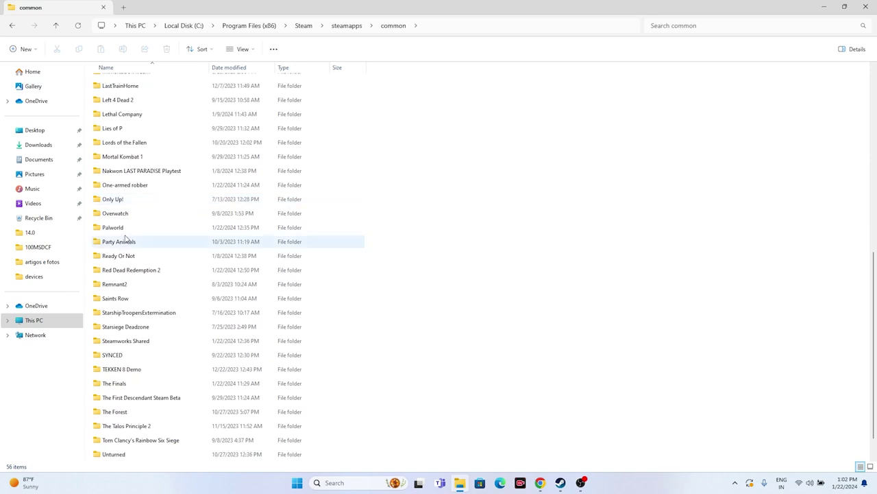
left_click(121, 232)
double_click(121, 232)
Open the compatibility settings in the Palworld application's properties.
left_click(126, 170)
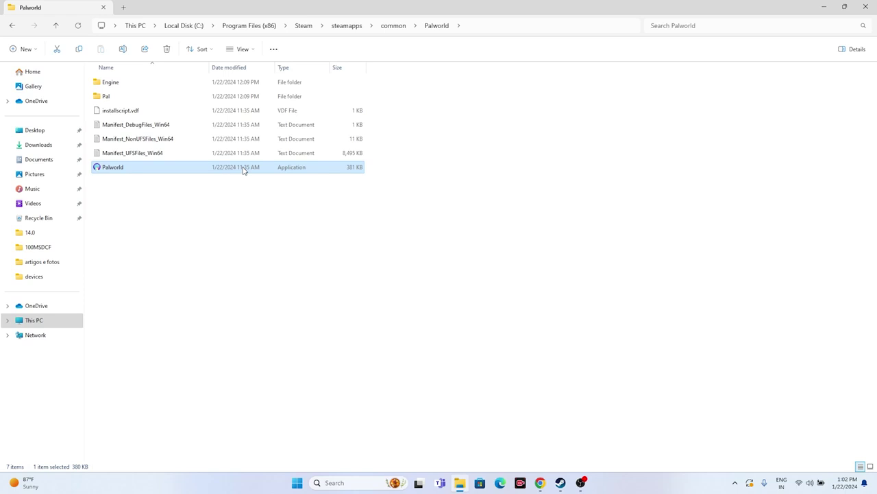
right_click(243, 170)
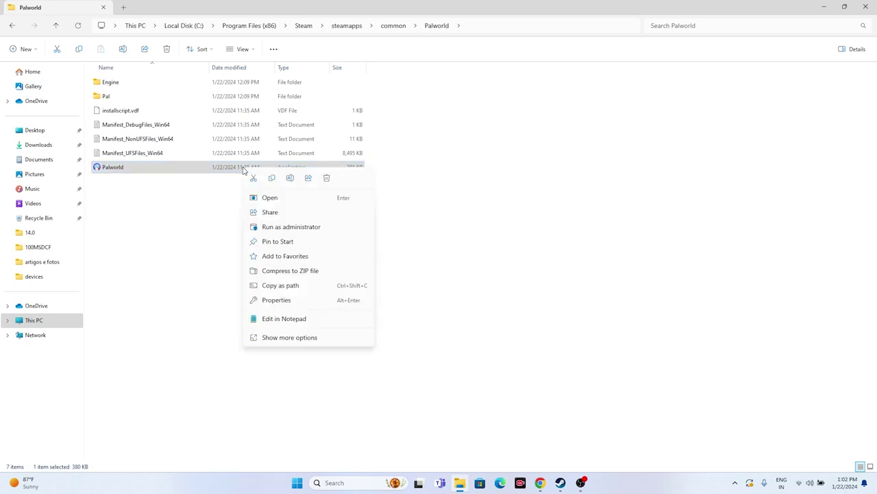
left_click(281, 338)
left_click(277, 399)
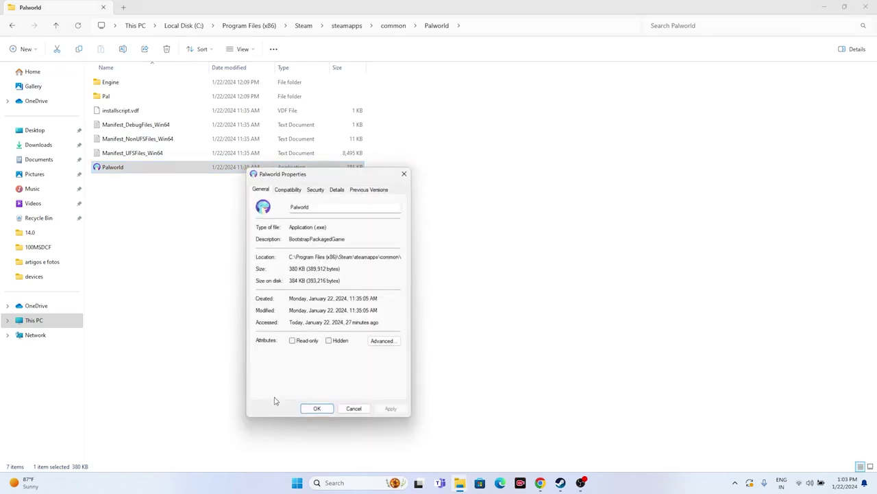
left_click(288, 189)
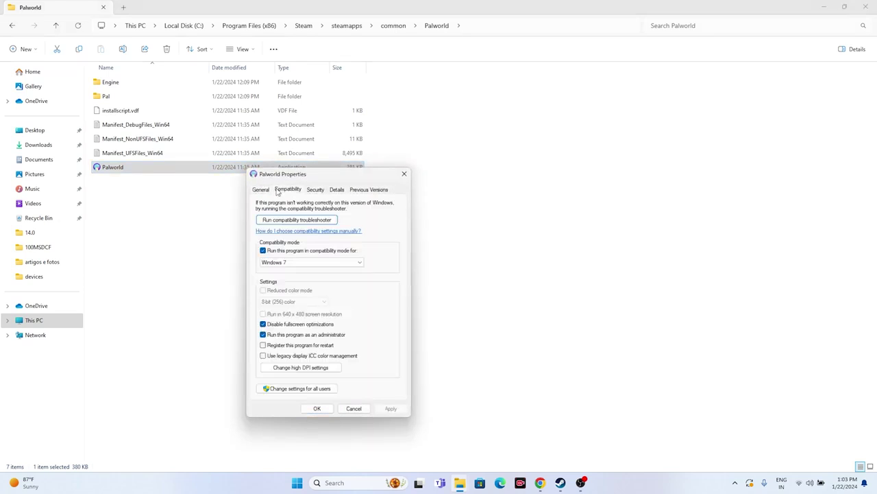
Keep compatibility mode enabled for the Palworld application and set it to Windows 8.
left_click(264, 252)
left_click(264, 251)
left_click(272, 262)
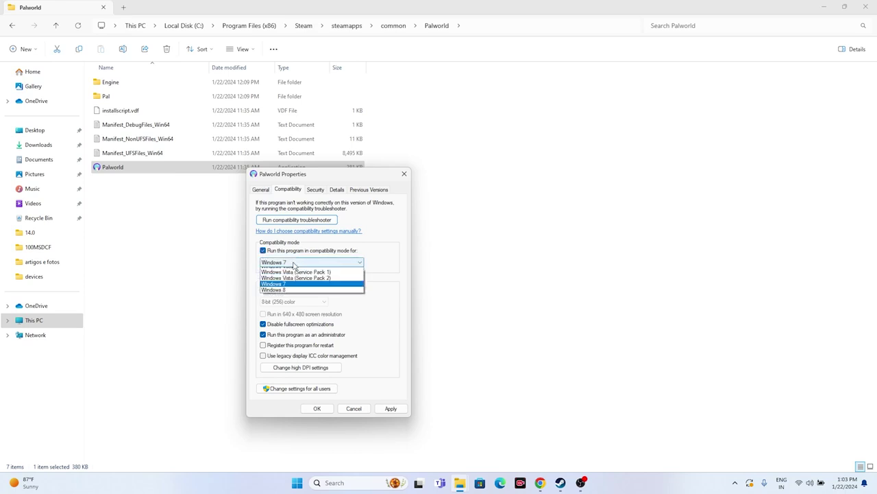
left_click(290, 296)
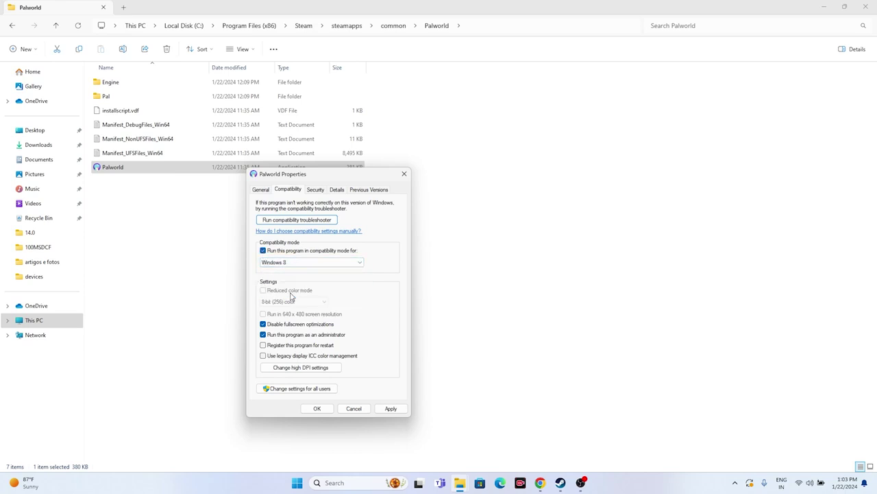
Set the Palworld compatibility mode to Windows 7, toggle Disable fullscreen optimizations, and save the properties.
left_click(284, 264)
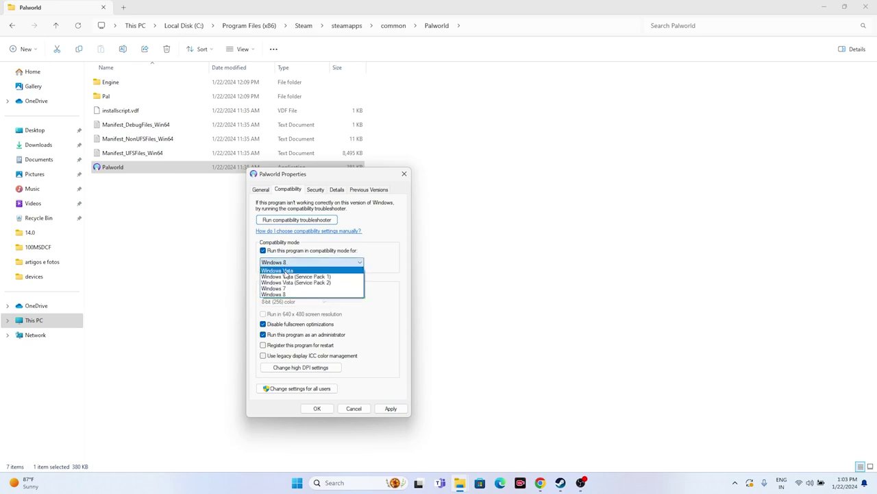
left_click(286, 290)
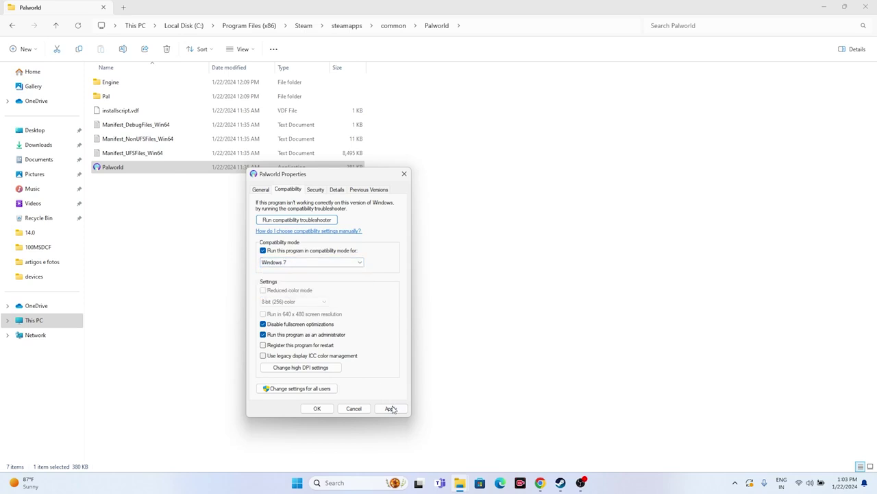
left_click(264, 324)
left_click(315, 409)
left_click(138, 217)
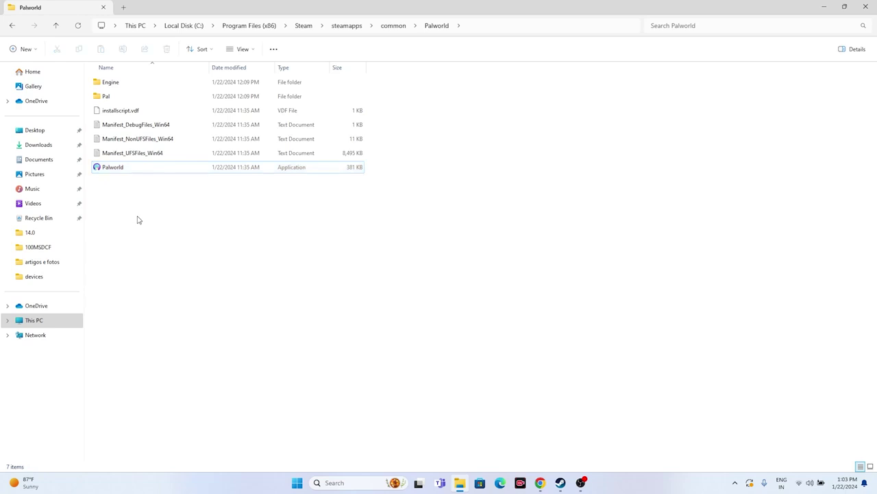
Close the Palworld folder, view the game's library page in Steam, and return to the desktop.
left_click(865, 6)
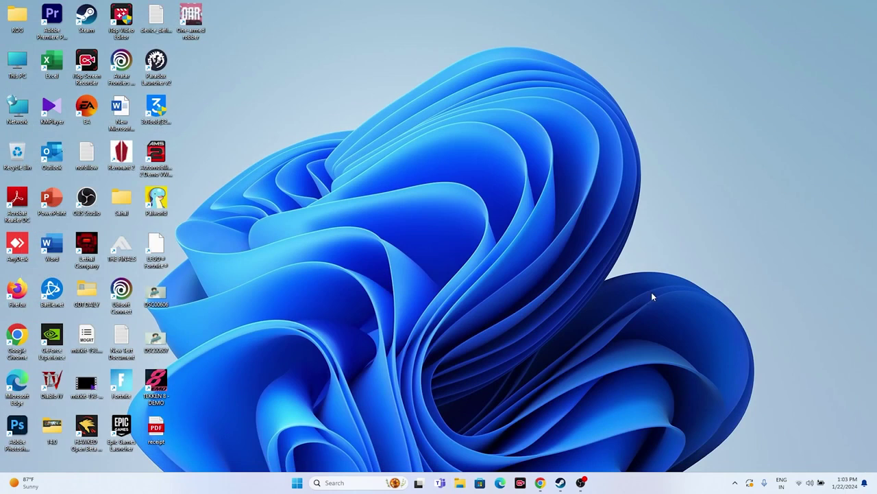
left_click(568, 483)
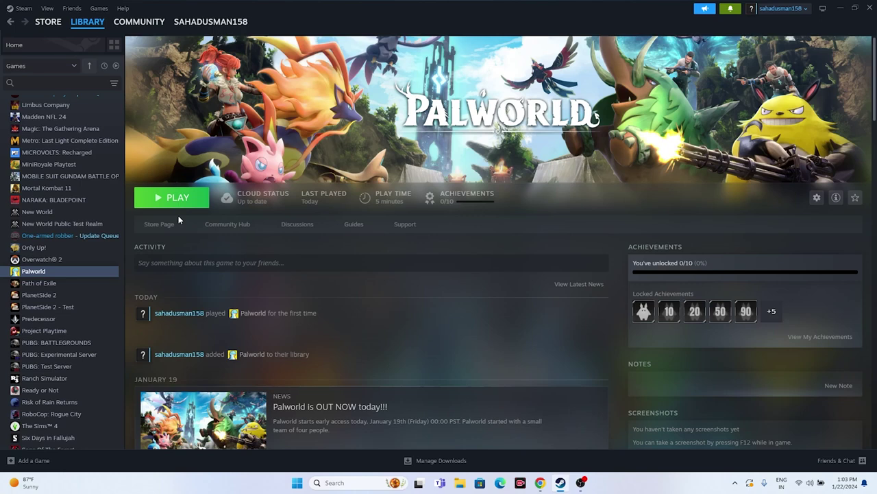
left_click(840, 8)
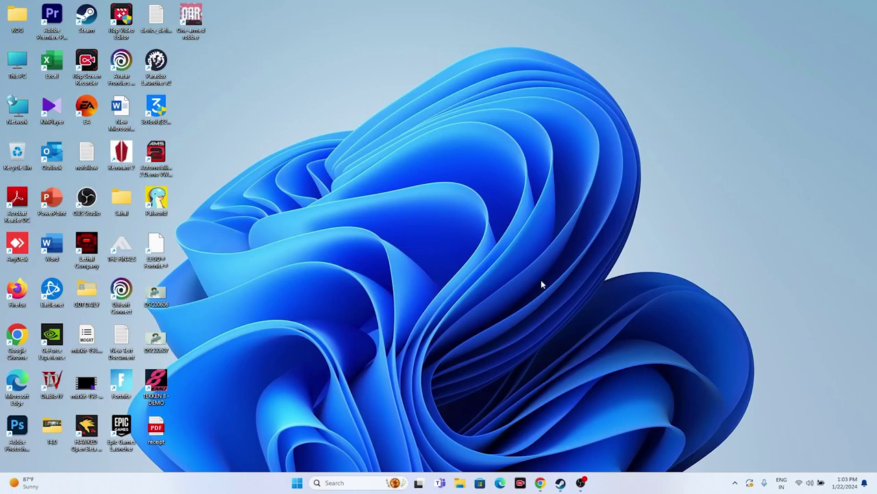
Open the Date & time page in Windows Settings to check the automatic time and time zone options.
left_click(350, 482)
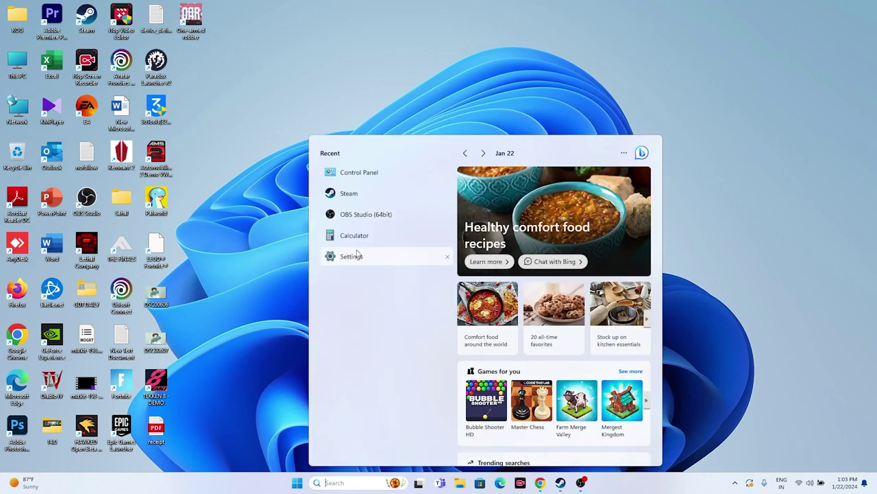
left_click(356, 255)
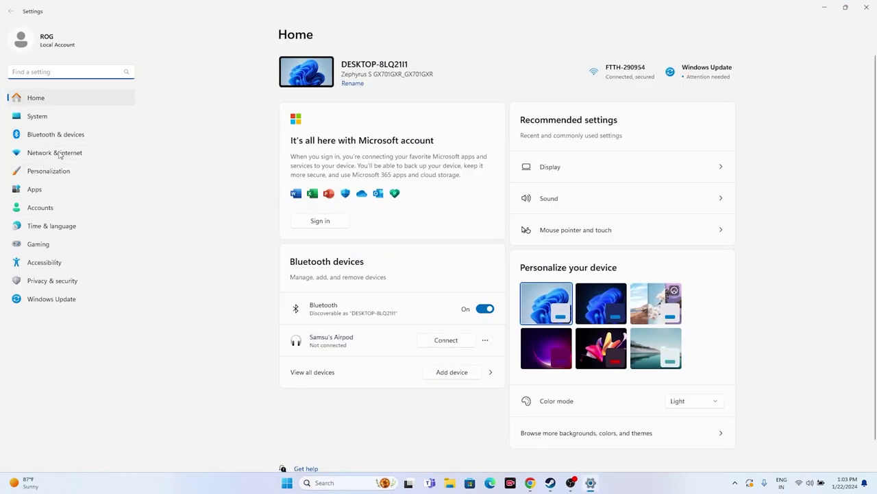
left_click(49, 226)
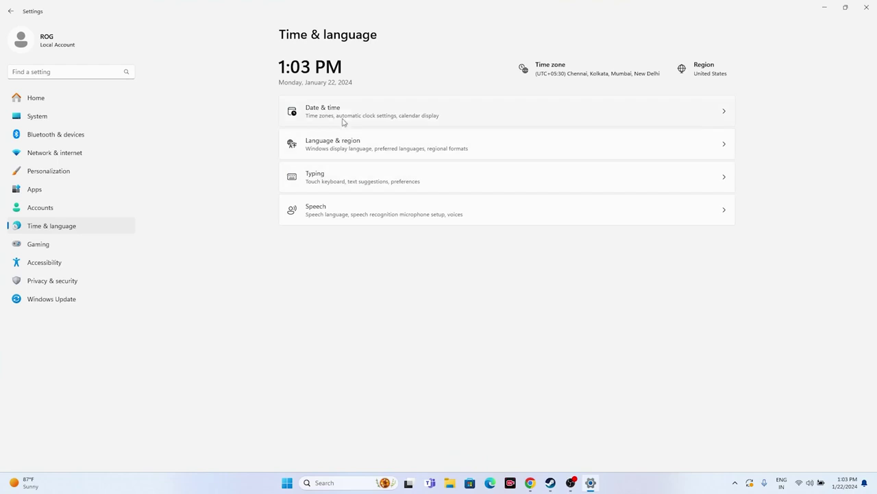
left_click(343, 113)
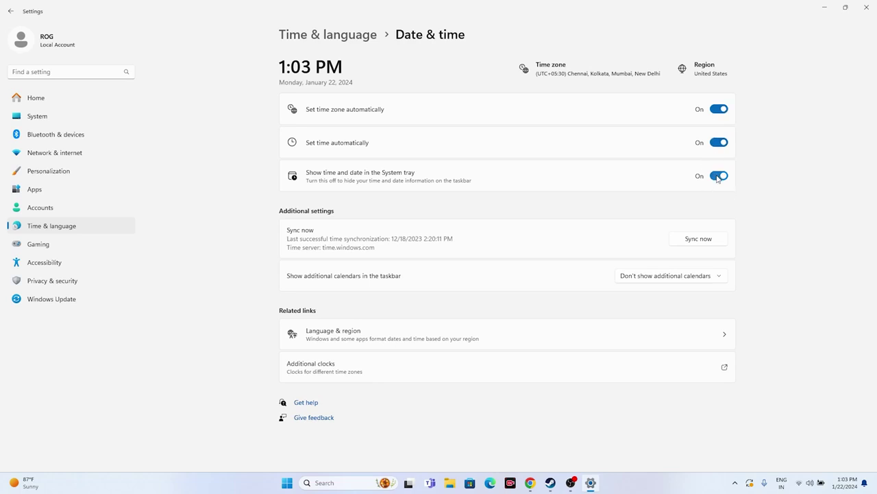
Open the Language & region page, check the country or region choices without changing them, and close Settings.
left_click(10, 11)
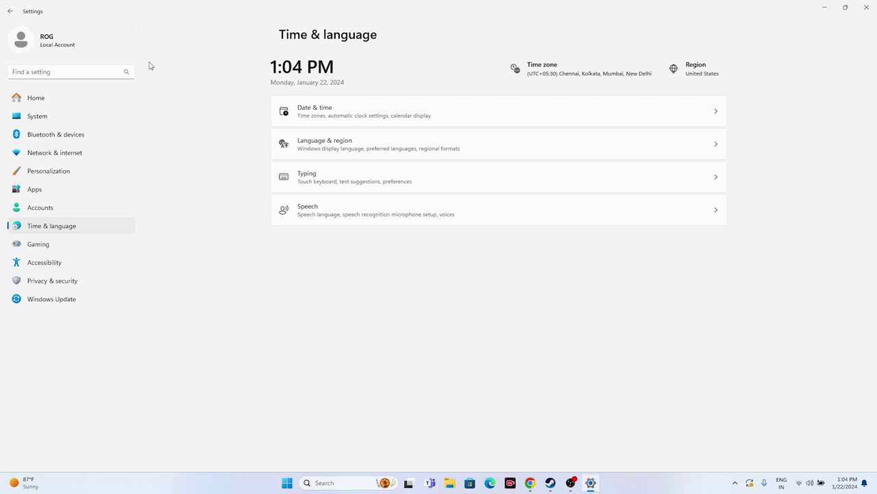
left_click(361, 147)
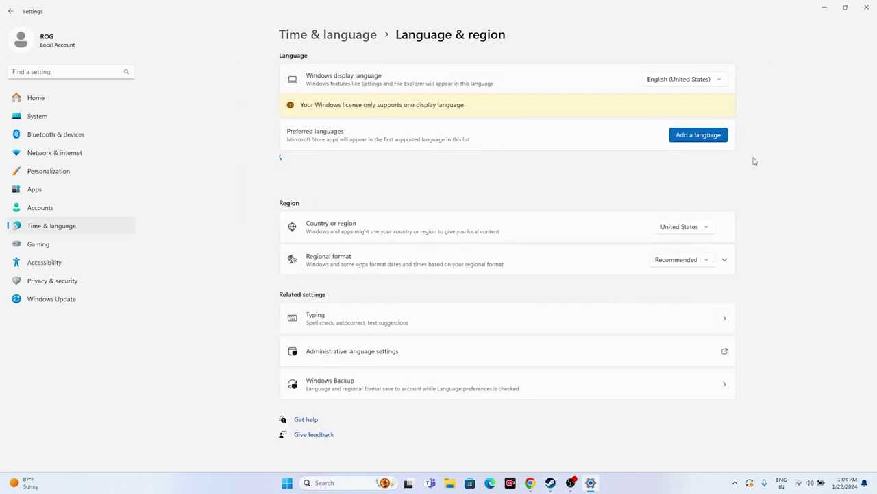
left_click(708, 227)
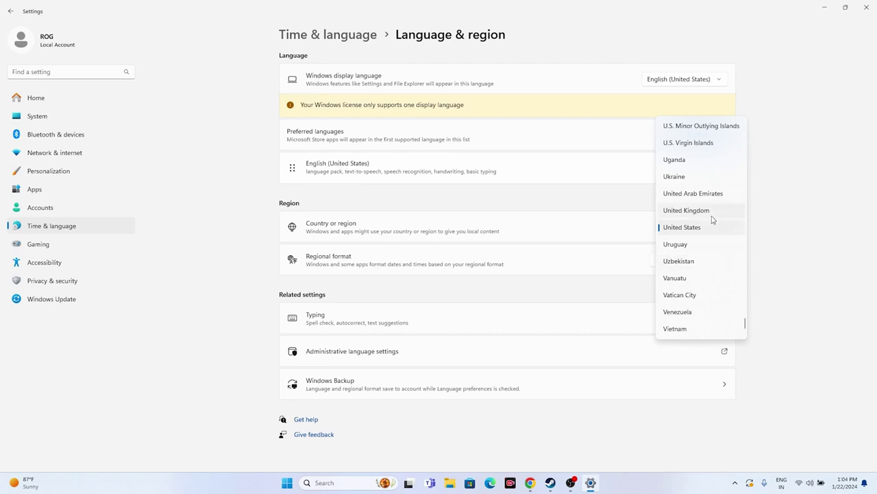
left_click(805, 211)
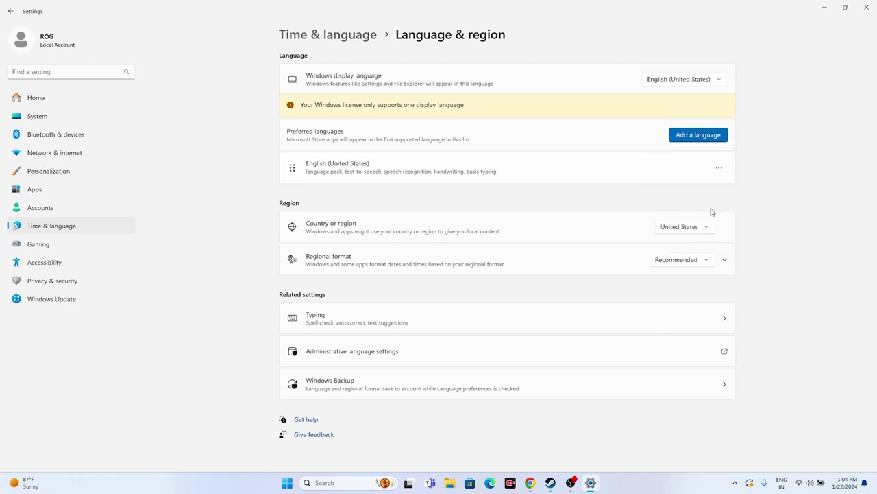
left_click(865, 7)
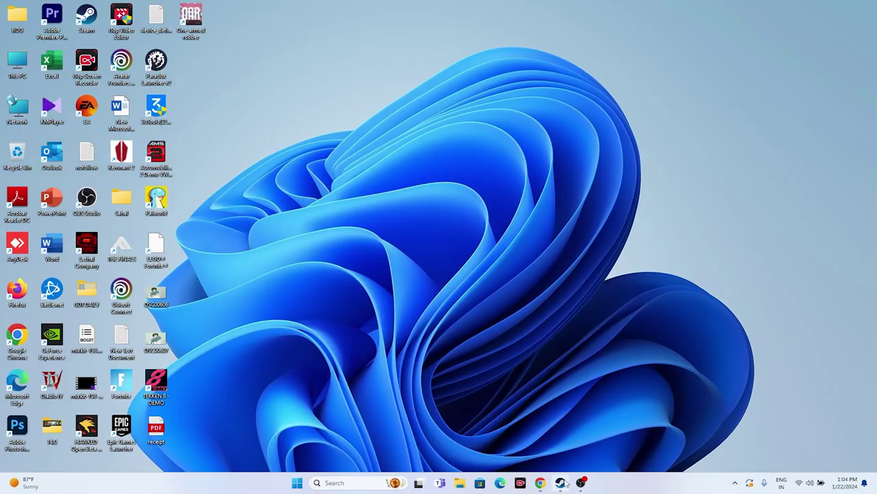
View the game's page in Steam, then inspect the My Games folder inside Documents in File Explorer and close that window.
left_click(563, 483)
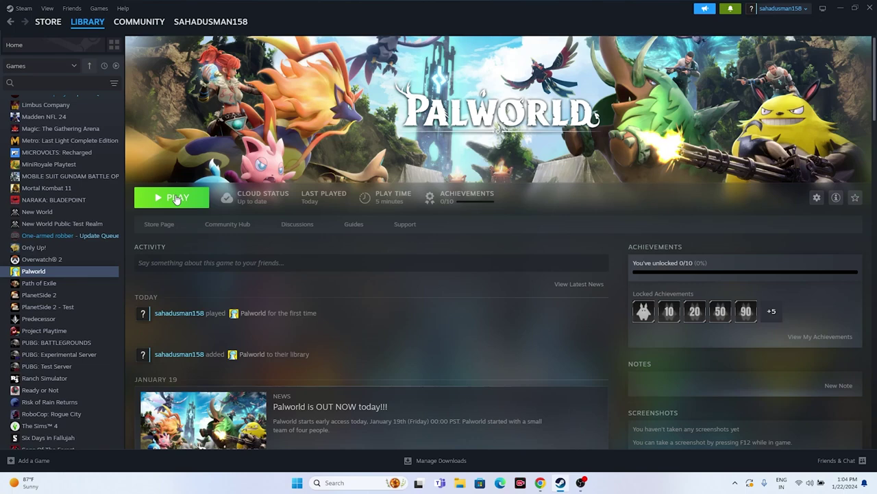
left_click(462, 484)
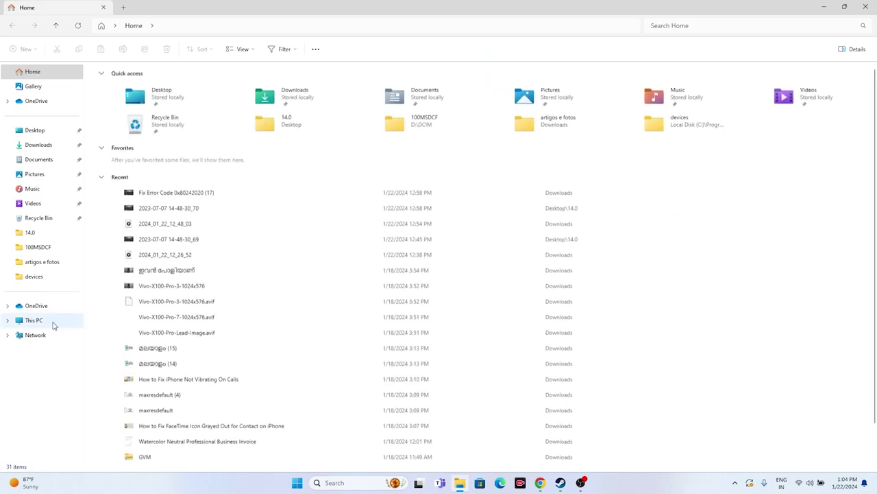
left_click(39, 320)
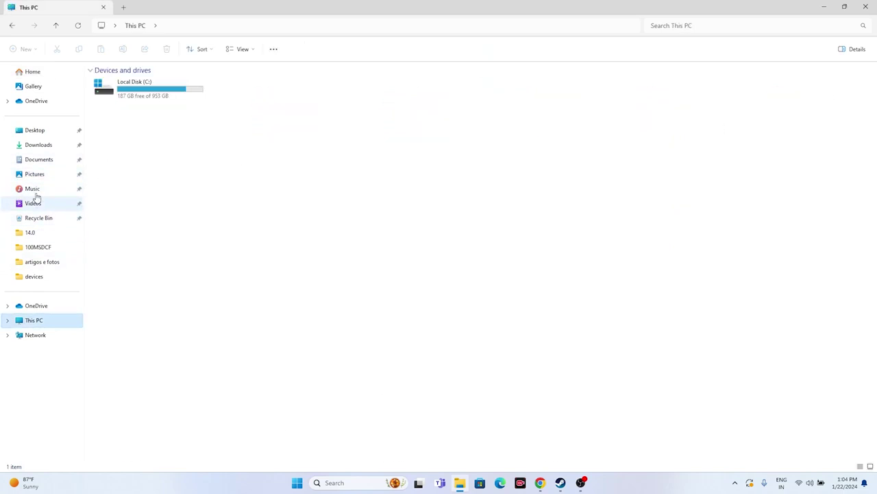
left_click(39, 161)
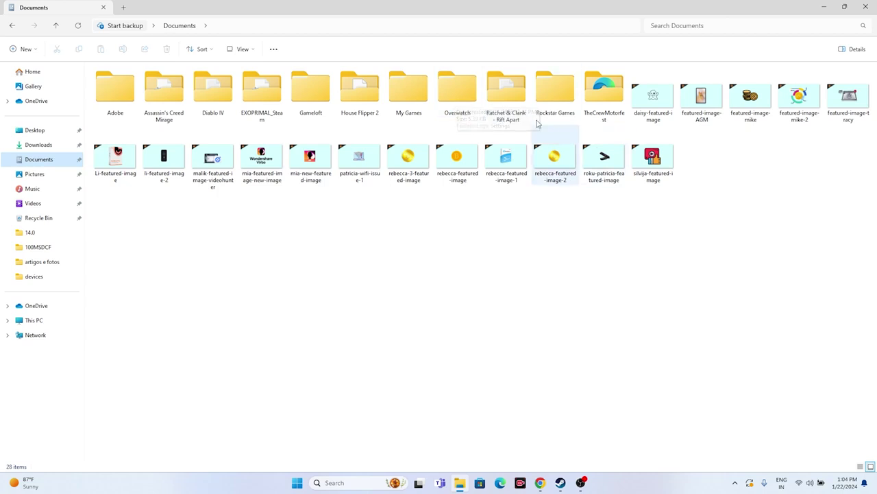
double_click(411, 94)
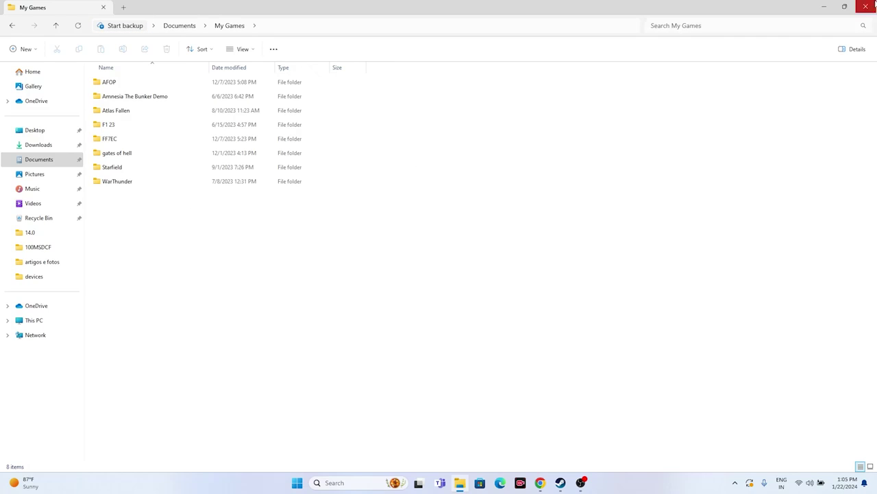
left_click(866, 6)
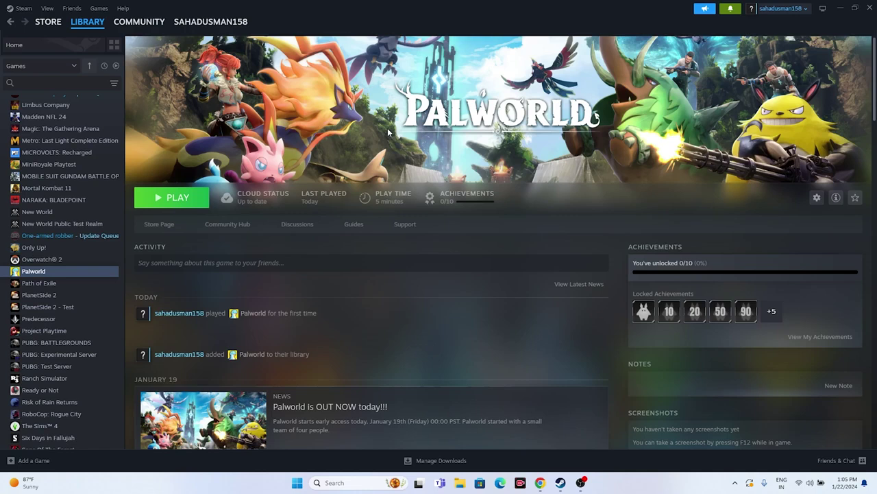
Minimize Steam, open the Windows Defender Firewall allowed apps list through Control Panel, and find the Palworld entry.
left_click(840, 8)
left_click(334, 483)
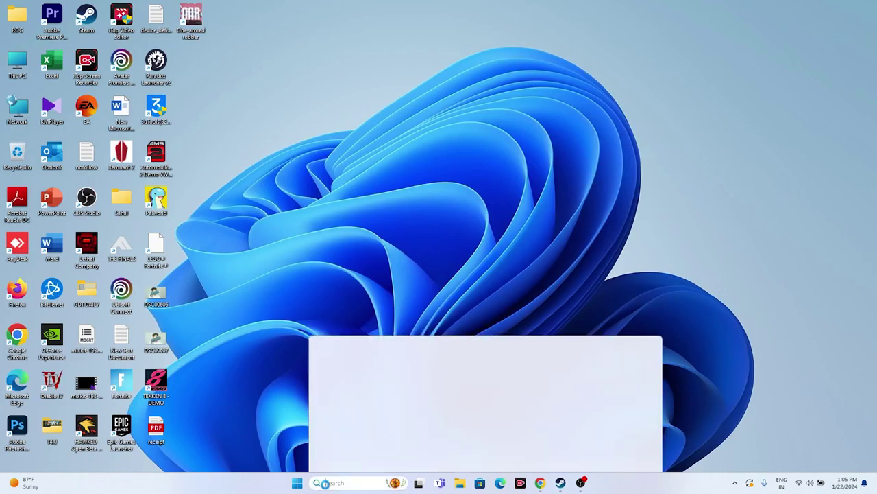
left_click(363, 172)
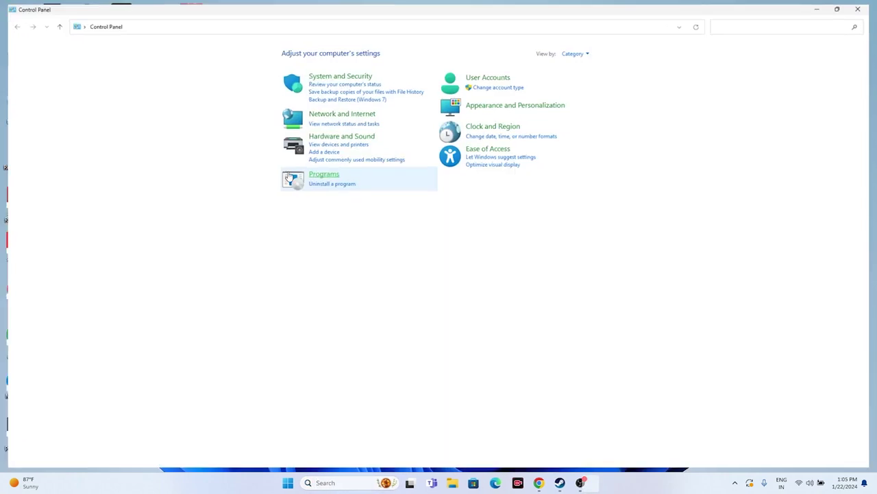
left_click(338, 74)
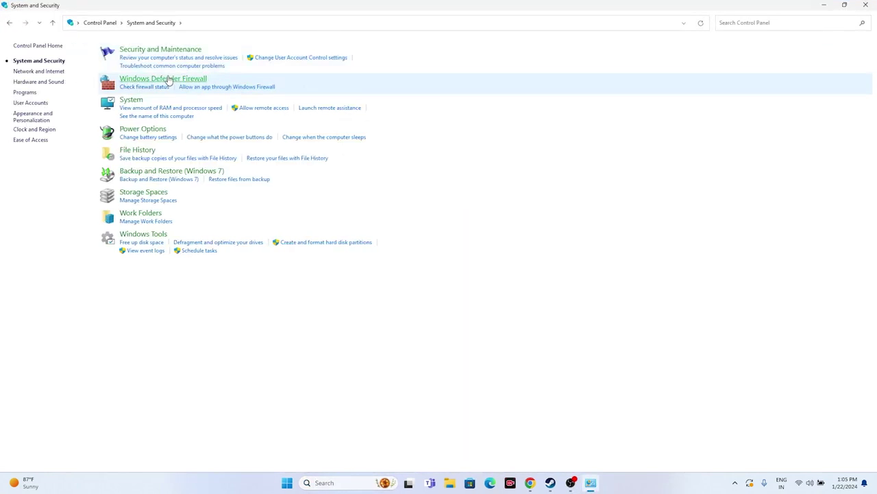
left_click(168, 80)
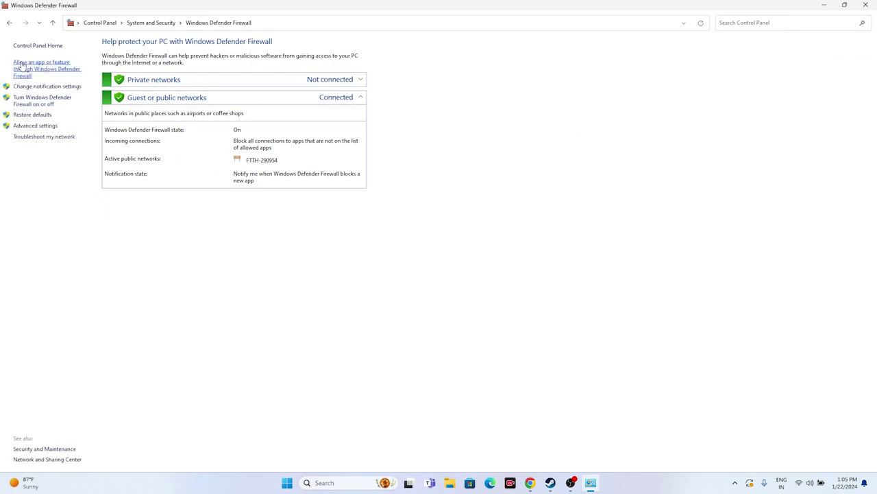
left_click(21, 74)
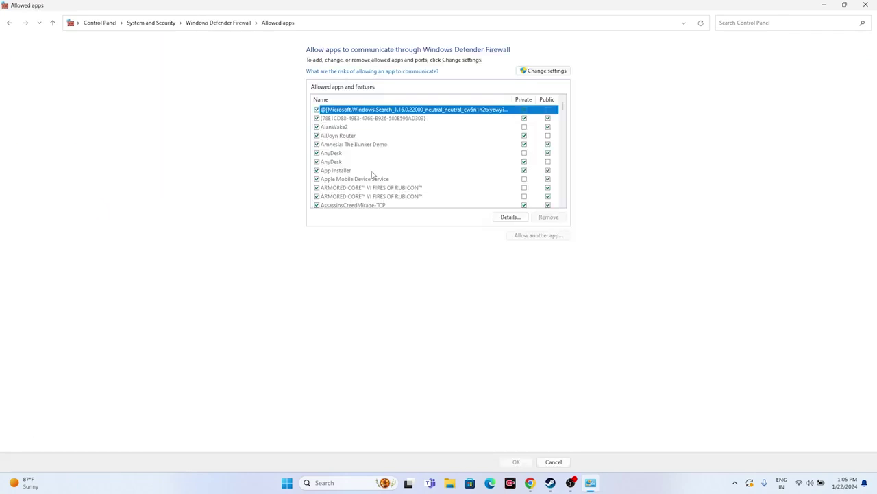
scroll(371, 165, "down", 3)
scroll(361, 151, "down", 12)
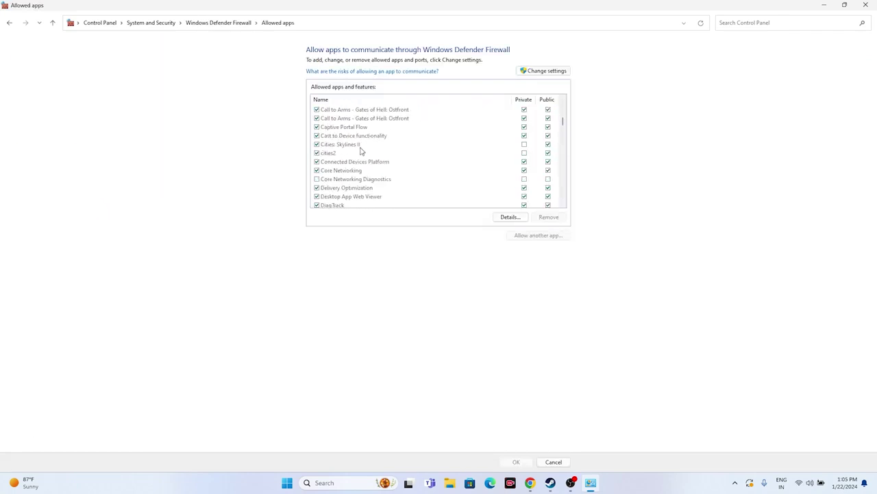
scroll(361, 151, "down", 15)
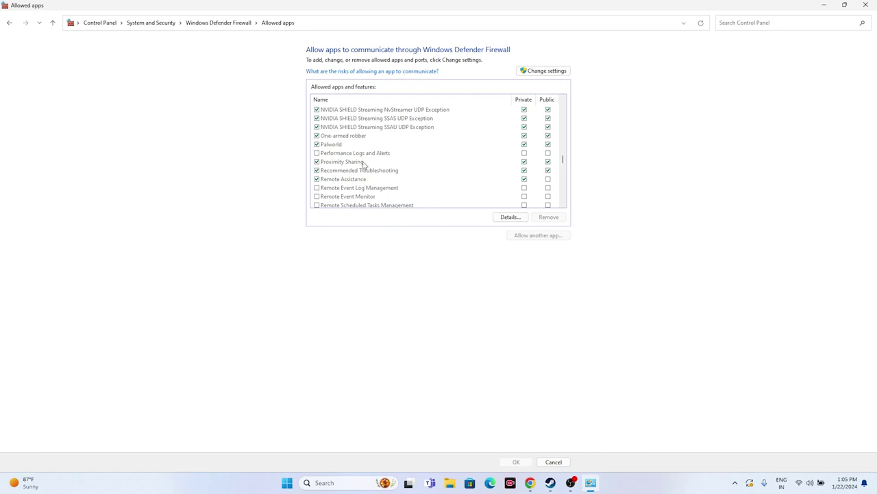
Unlock the allowed apps settings, start allowing another app, and browse to Program Files (x86) on Local Disk (C:).
left_click(557, 71)
left_click(528, 237)
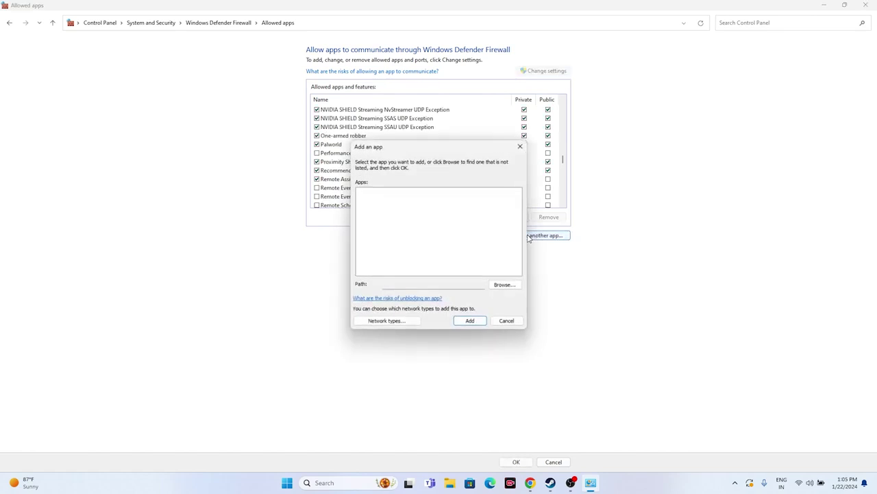
left_click(504, 282)
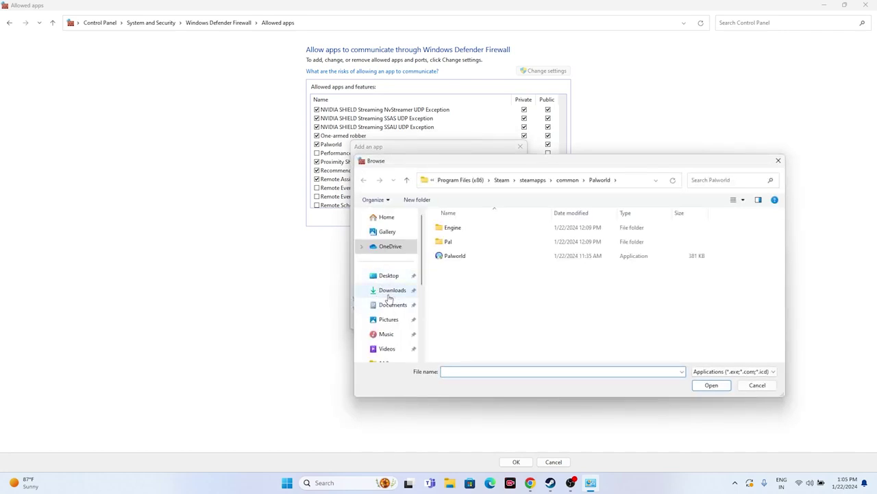
scroll(386, 288, "down", 3)
left_click(392, 316)
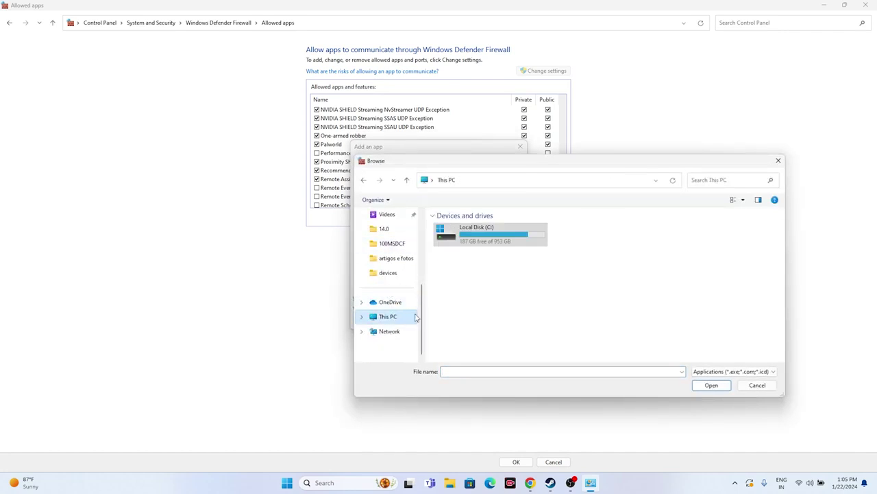
double_click(486, 235)
double_click(473, 313)
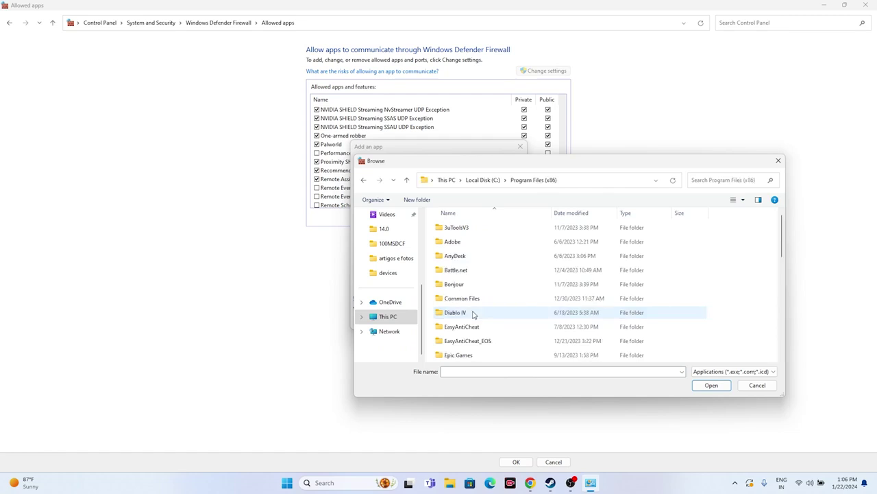
Browse from Program Files (x86) through Steam and steamapps to the common folder.
scroll(473, 285, "down", 5)
scroll(471, 287, "down", 1)
double_click(470, 286)
scroll(468, 284, "down", 3)
scroll(466, 281, "down", 2)
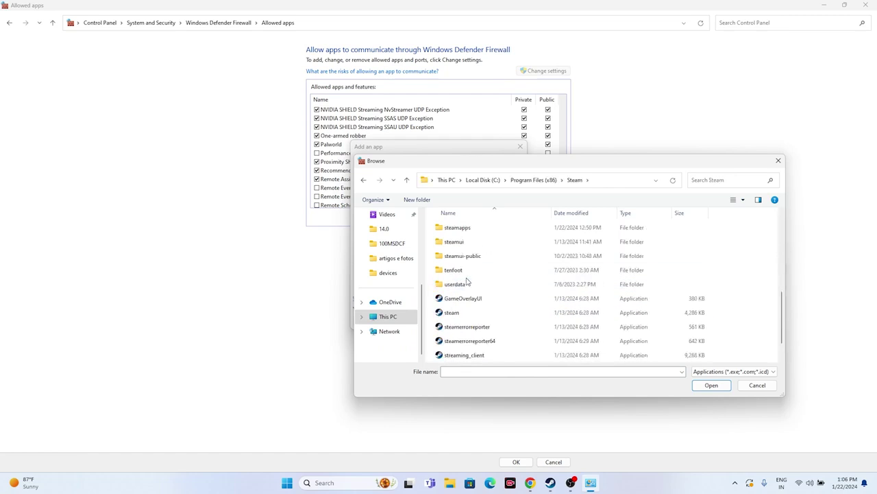
double_click(466, 228)
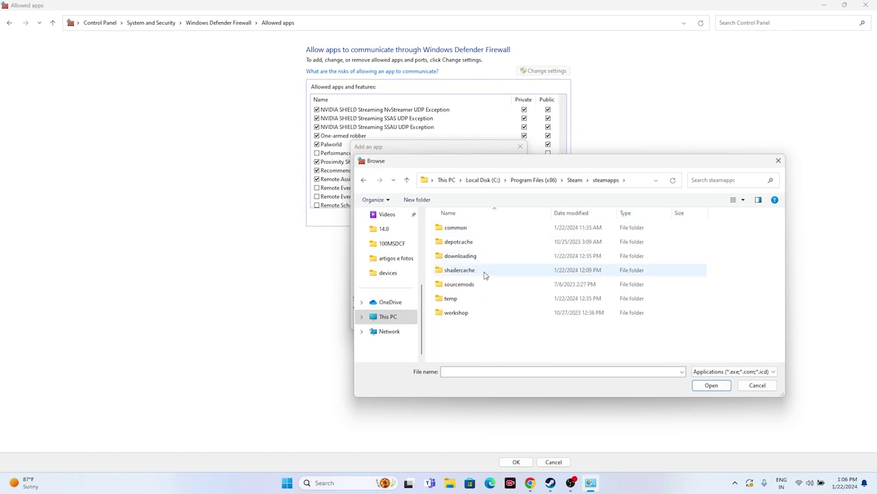
double_click(465, 227)
Try to add the Palworld application from its game folder to the allowed apps, and close the firewall window.
scroll(466, 255, "down", 10)
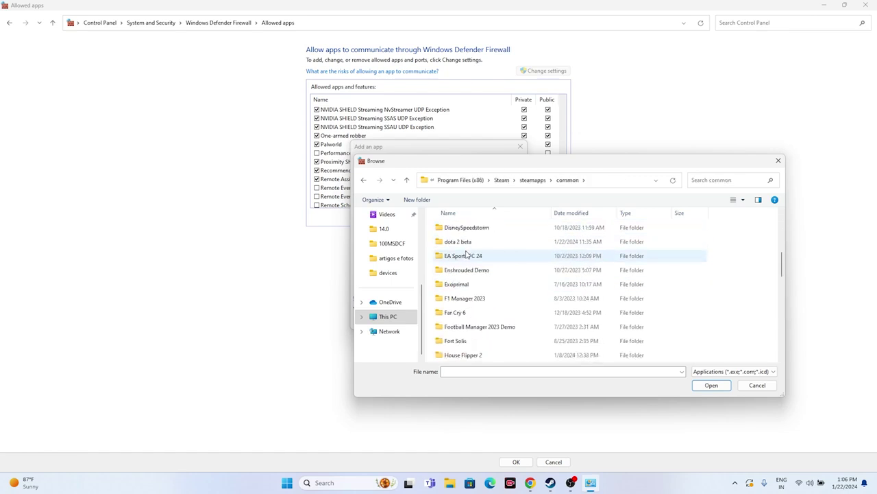
left_click(467, 245)
double_click(468, 246)
left_click(484, 256)
left_click(717, 388)
left_click(470, 321)
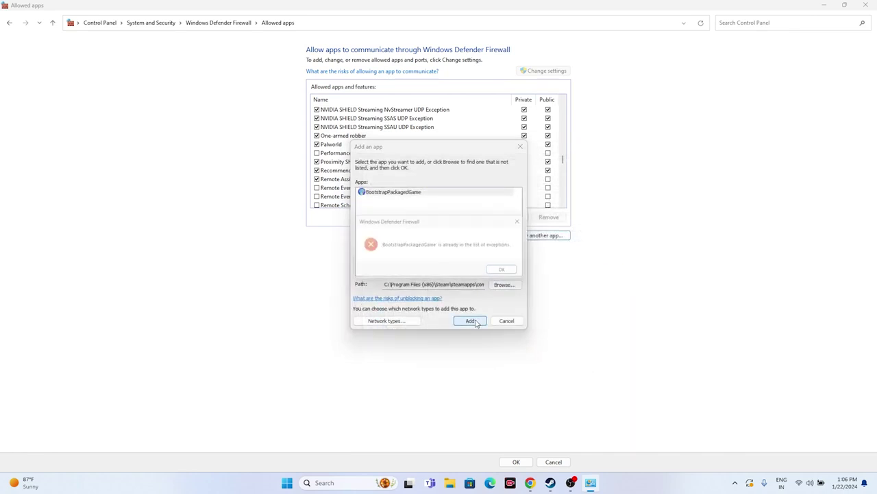
left_click(505, 274)
left_click(519, 147)
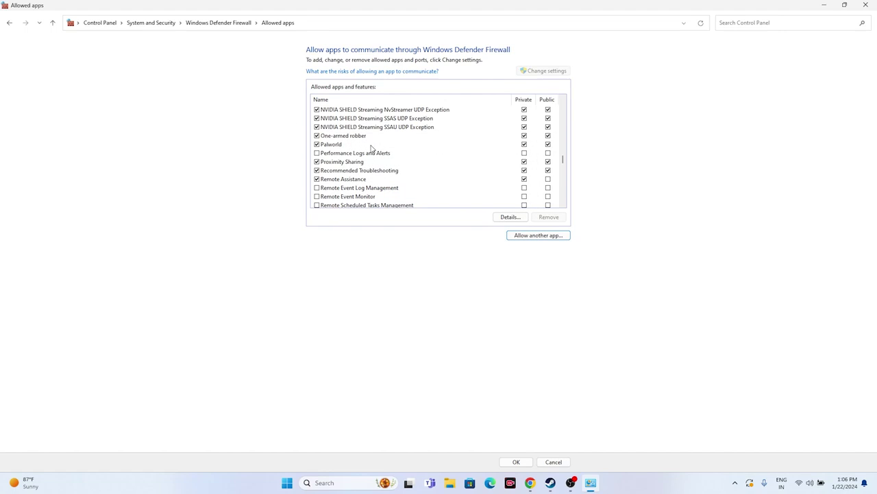
left_click(866, 4)
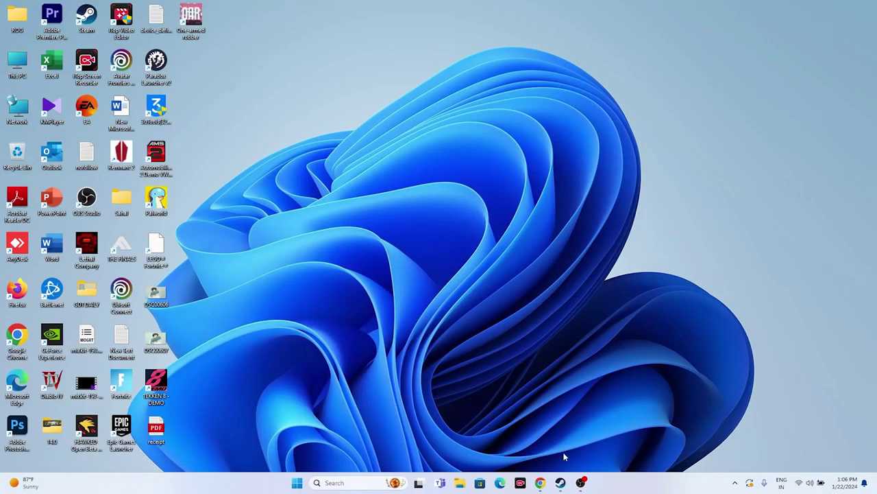
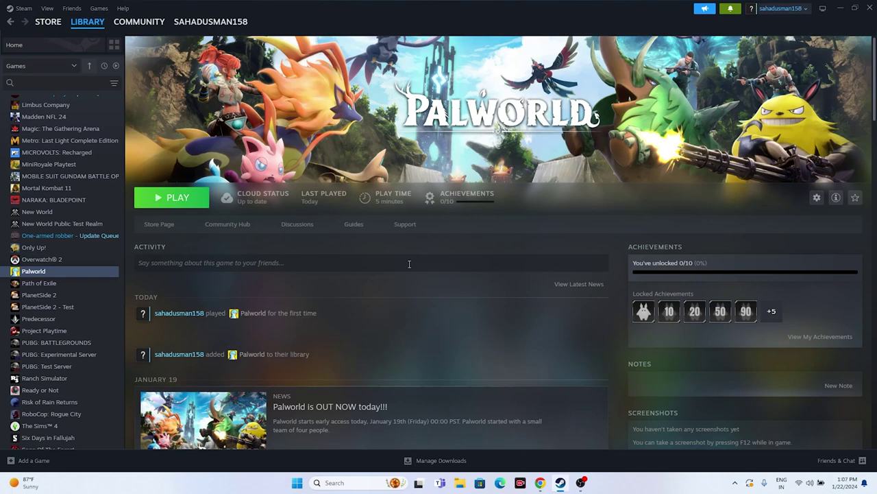
Search Windows for "system", open System Configuration, and show its list of services.
left_click(348, 483)
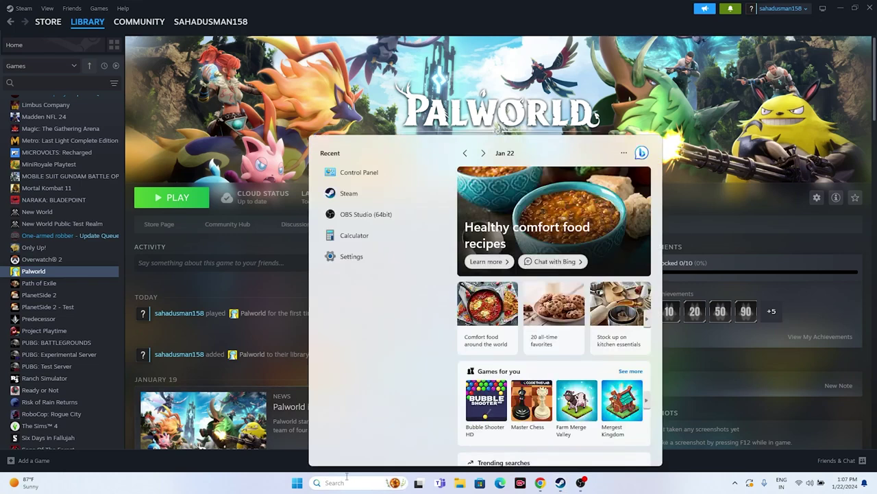
type("syt")
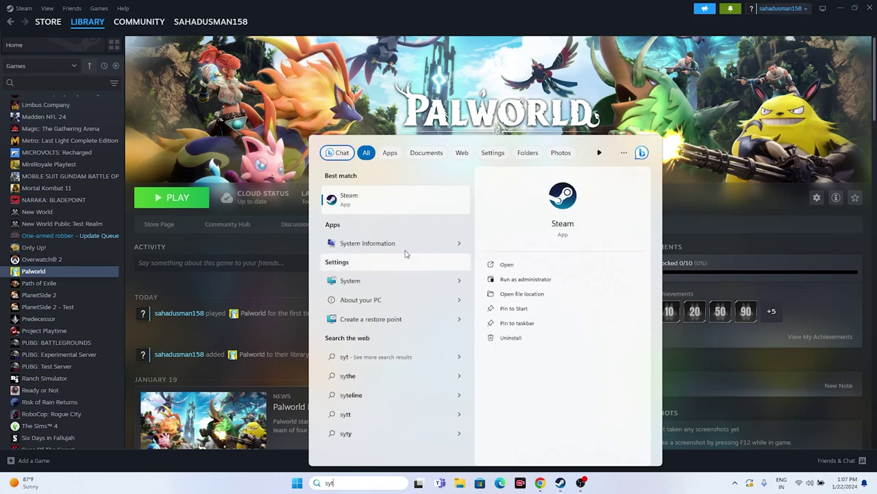
key("BackSpace")
type("s")
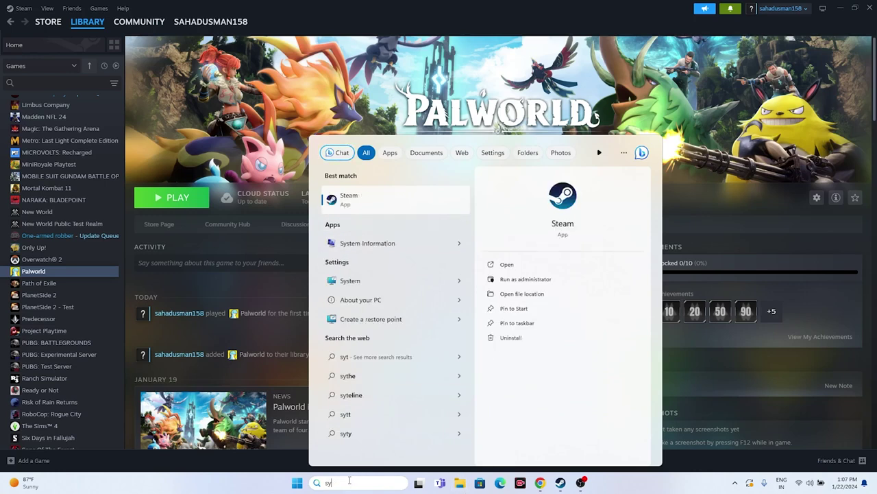
type("tem Information")
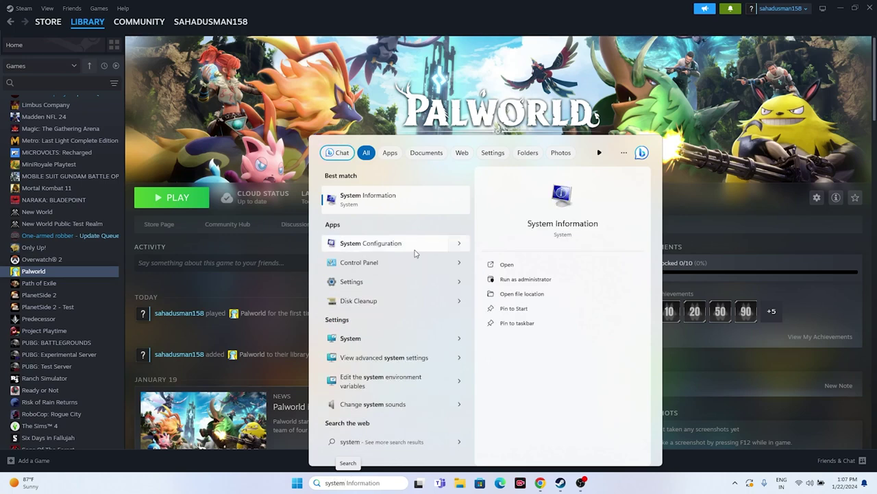
left_click(396, 243)
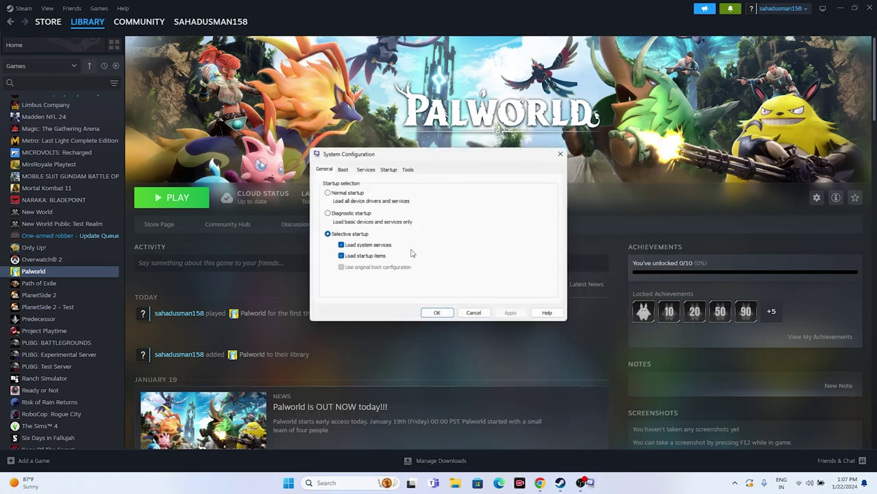
left_click(366, 170)
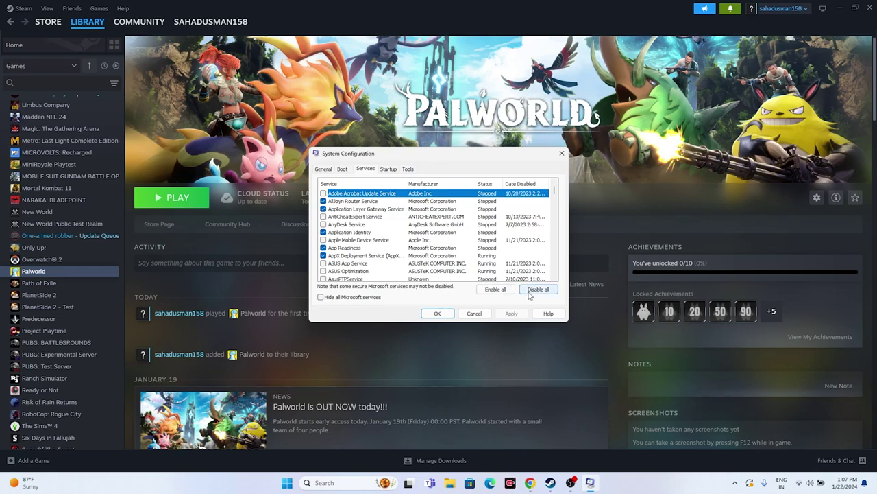
Hide all Microsoft services, disable all the remaining services, apply the changes, and exit System Configuration without restarting.
left_click(530, 294)
left_click(320, 298)
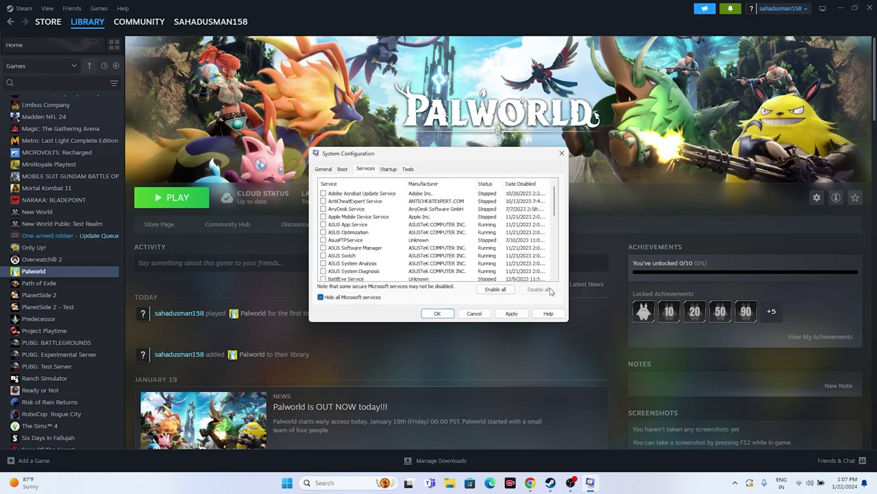
left_click(512, 313)
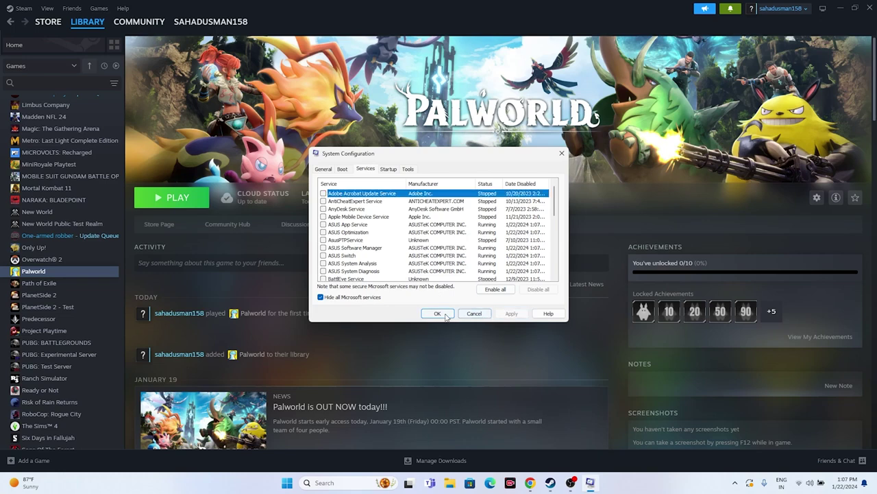
left_click(439, 313)
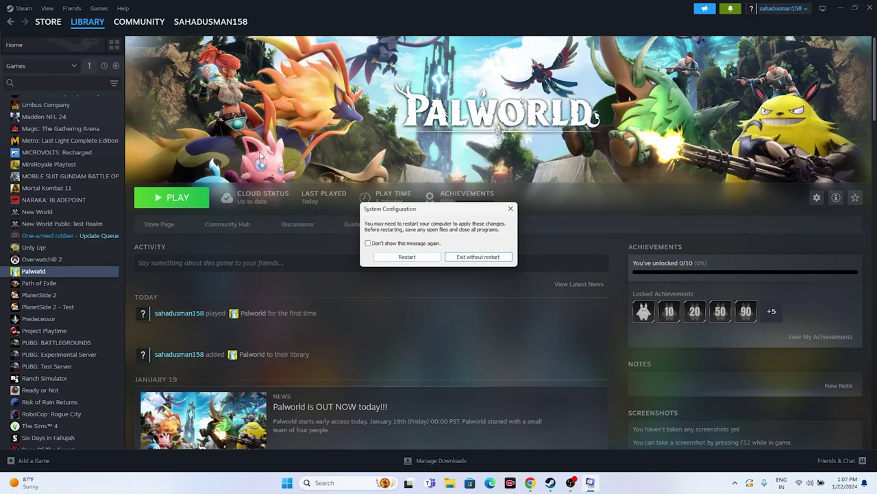
left_click(503, 257)
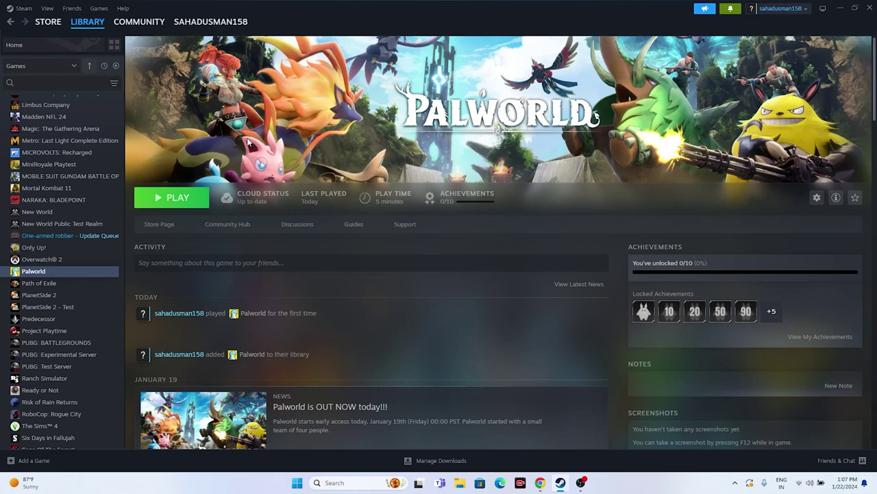
Open Palworld's properties in Steam, check the Steam Overlay setting, and close them.
right_click(49, 277)
left_click(73, 342)
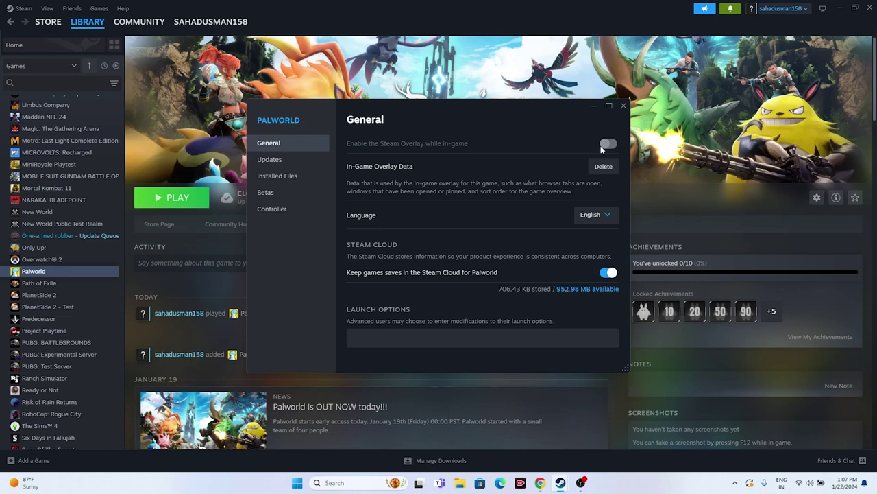
left_click(623, 106)
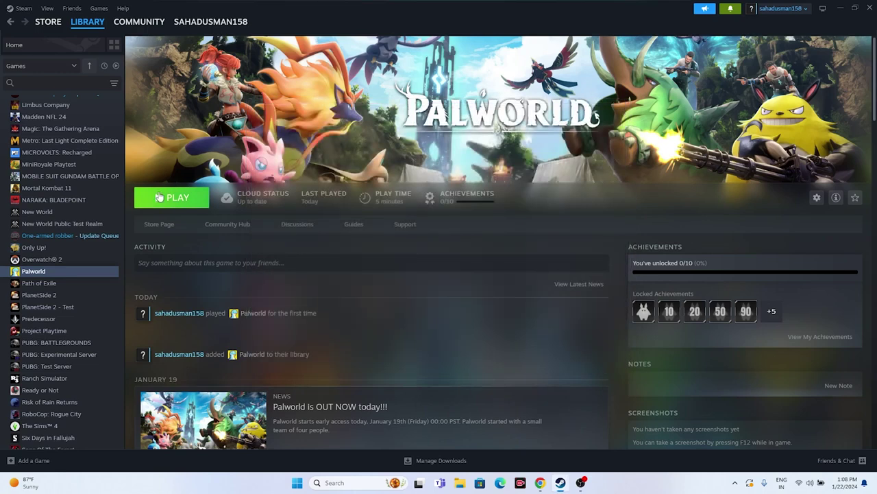
Enter -dx11 in Palworld's launch options, change it to -dx12, and close the properties.
right_click(49, 273)
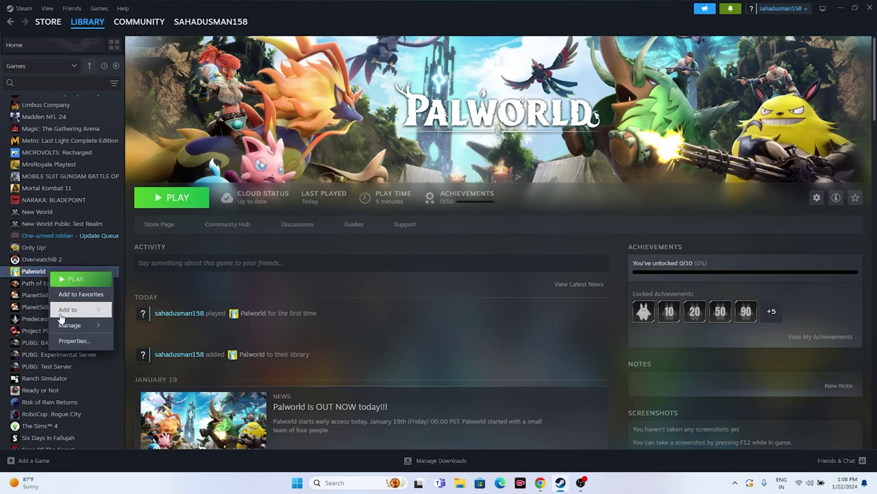
left_click(62, 341)
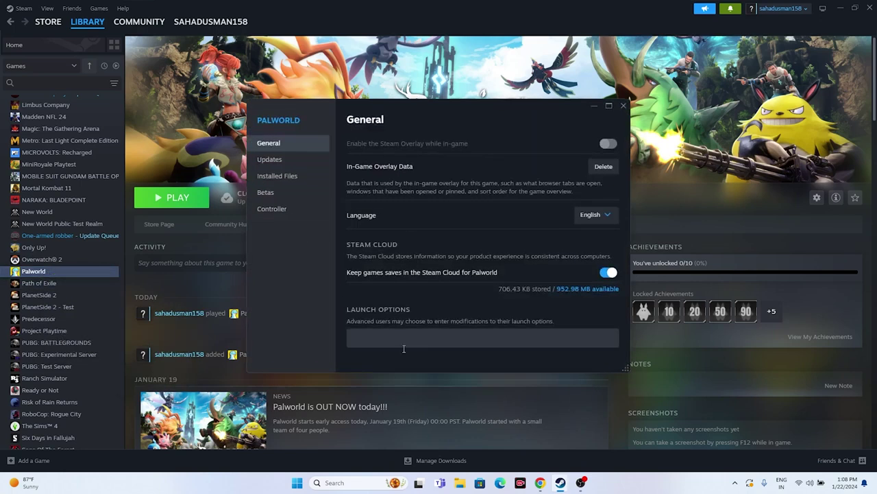
type("-dx11")
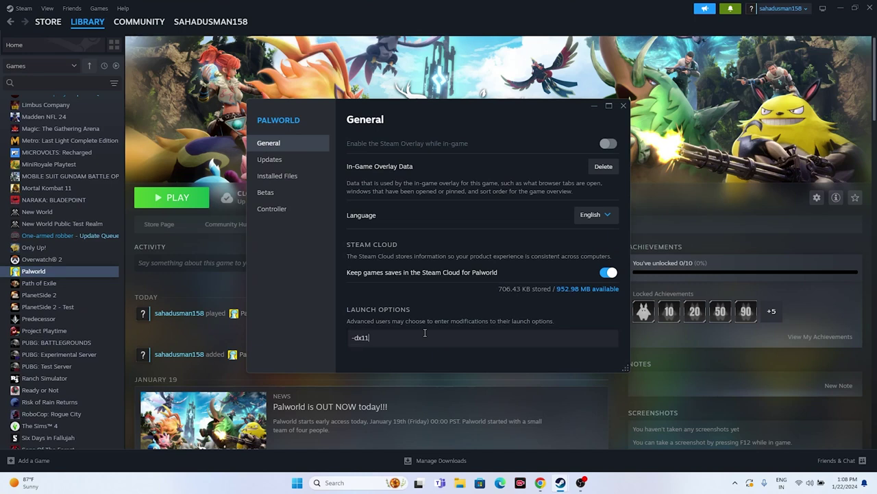
key("BackSpace")
type("2")
left_click(623, 105)
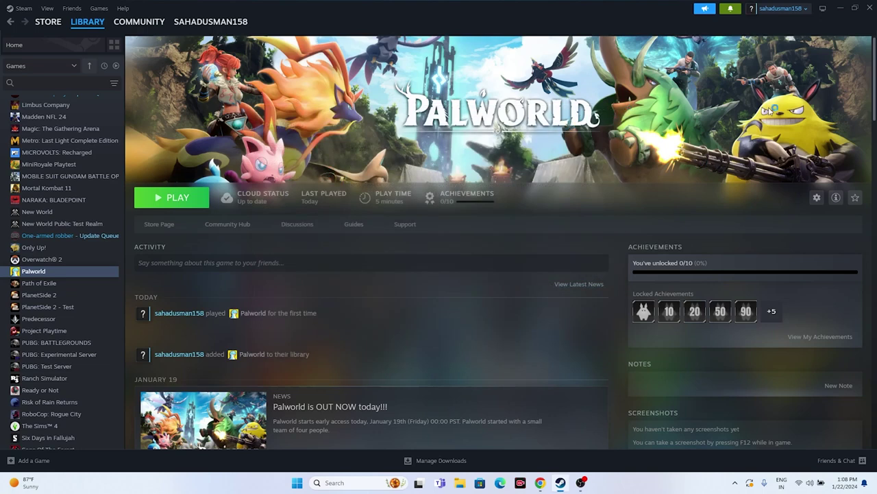
Minimize Steam, open Task Manager to examine the running apps and background processes, and close it.
left_click(841, 10)
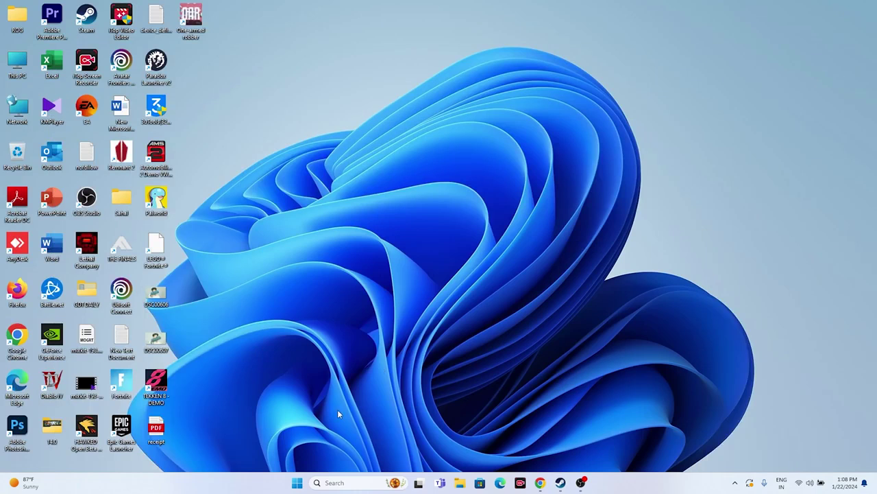
right_click(295, 483)
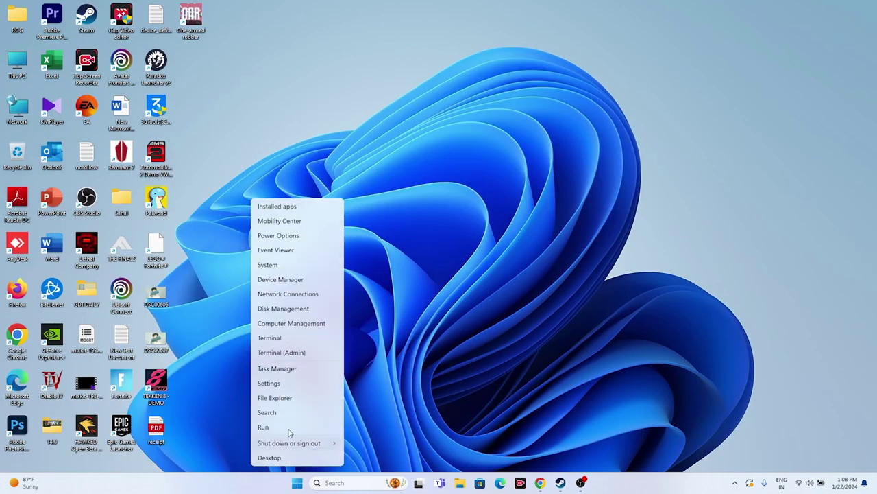
left_click(288, 369)
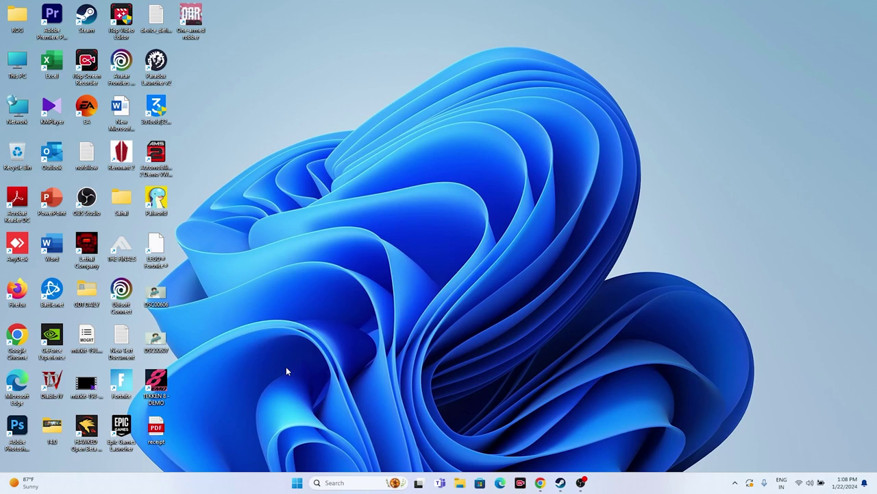
left_click(415, 102)
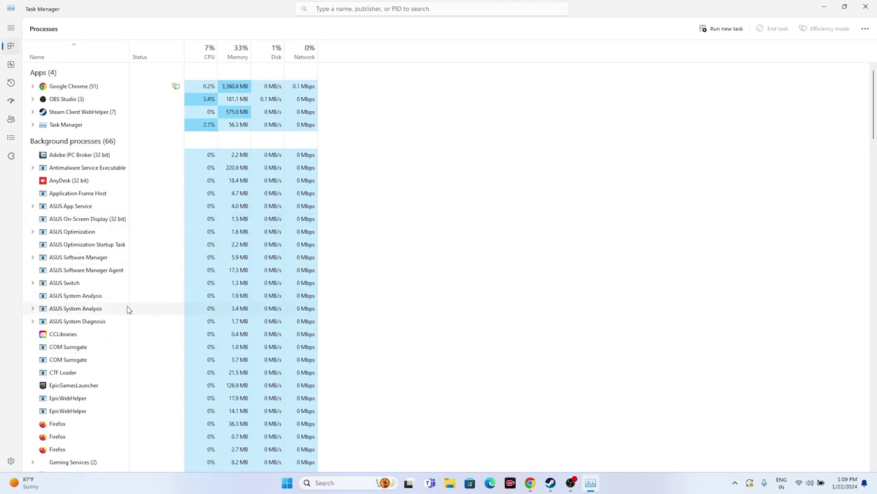
left_click(865, 7)
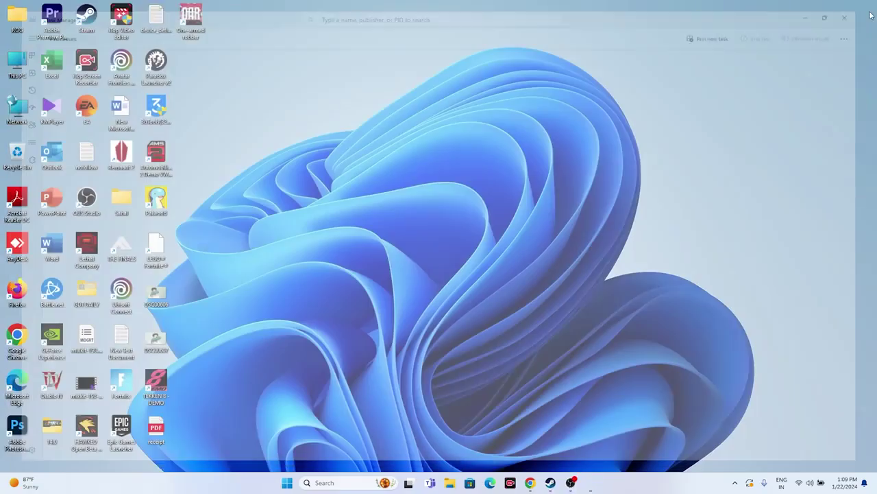
Return to the desktop, search Windows for "graphics", and open the Graphics settings with their custom app options.
left_click(560, 482)
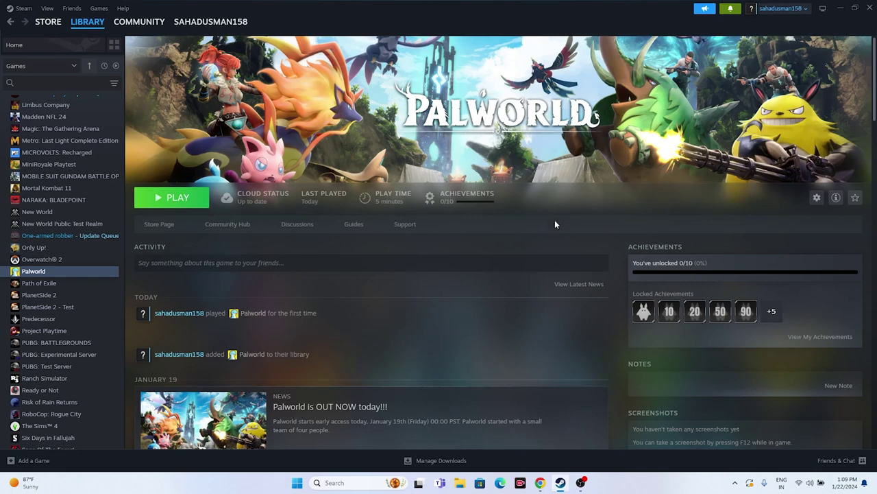
left_click(839, 7)
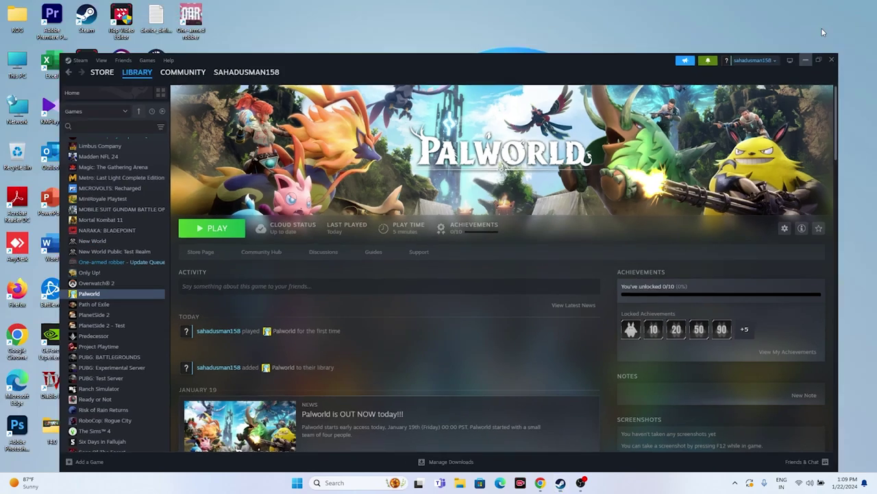
left_click(343, 482)
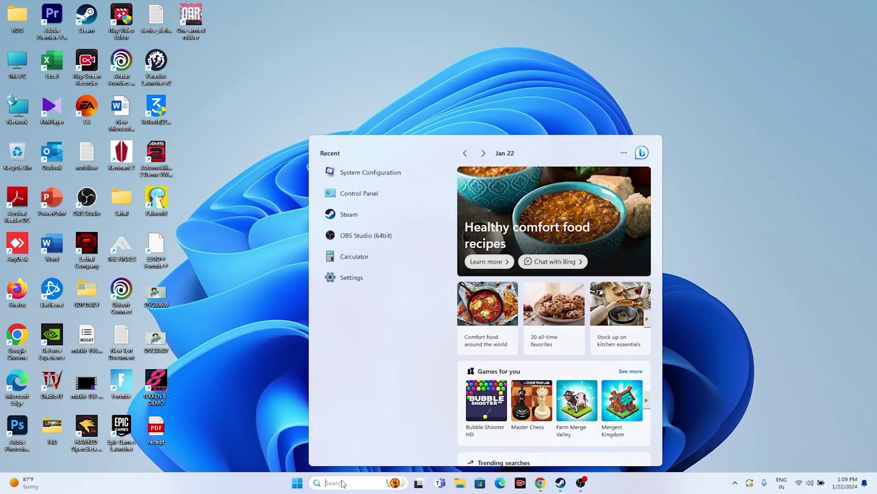
type("graphi")
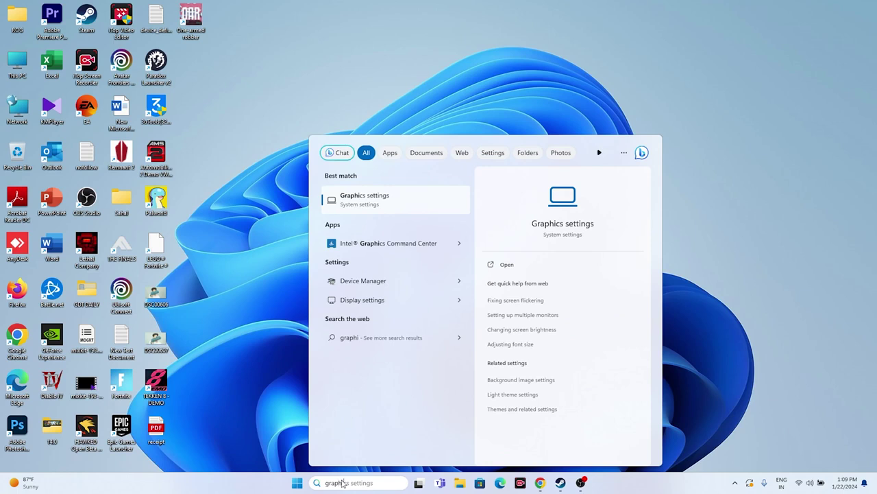
type("cs")
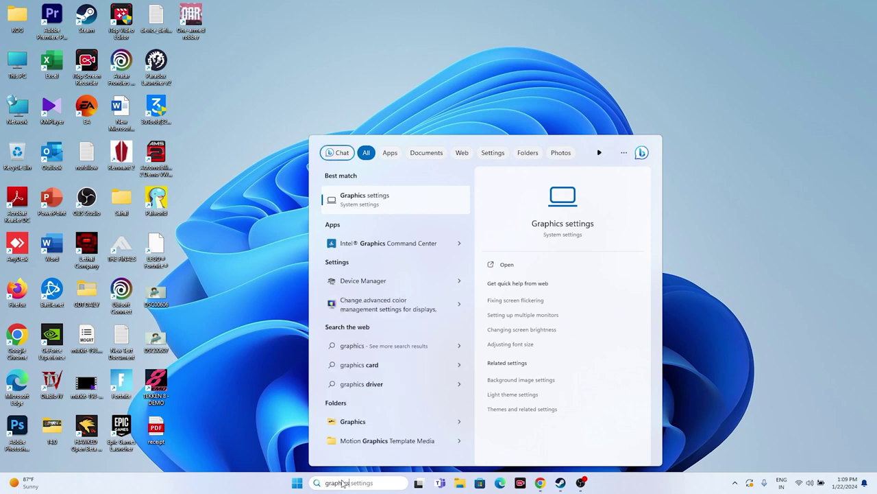
left_click(371, 206)
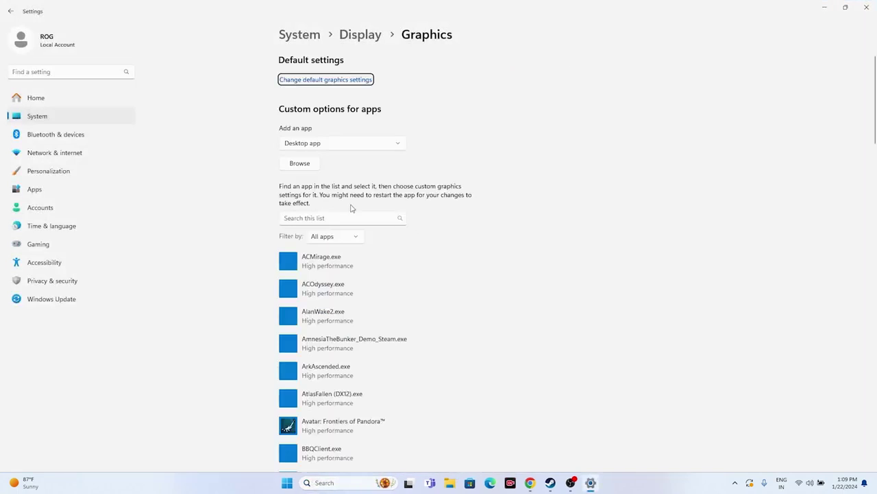
scroll(459, 201, "down", 3)
scroll(459, 201, "up", 3)
Start adding a desktop app to the custom graphics options and browse to Program Files (x86) on Local Disk (C:).
left_click(304, 166)
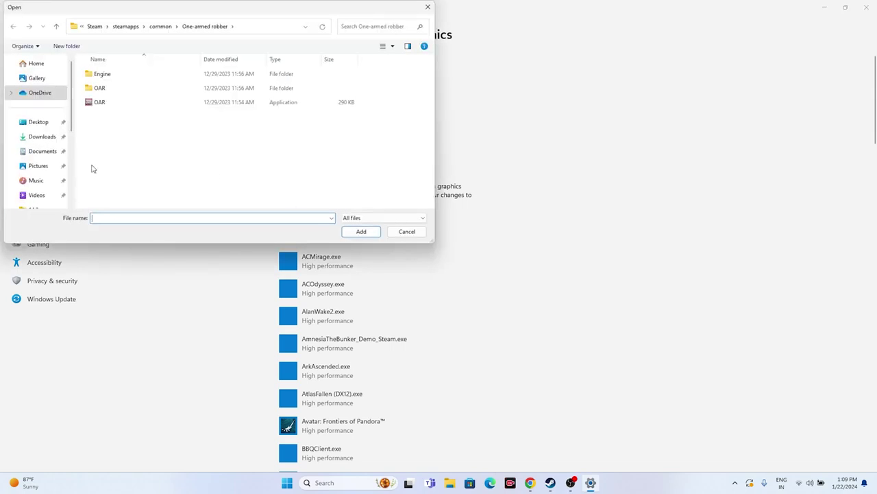
scroll(37, 157, "down", 5)
left_click(39, 164)
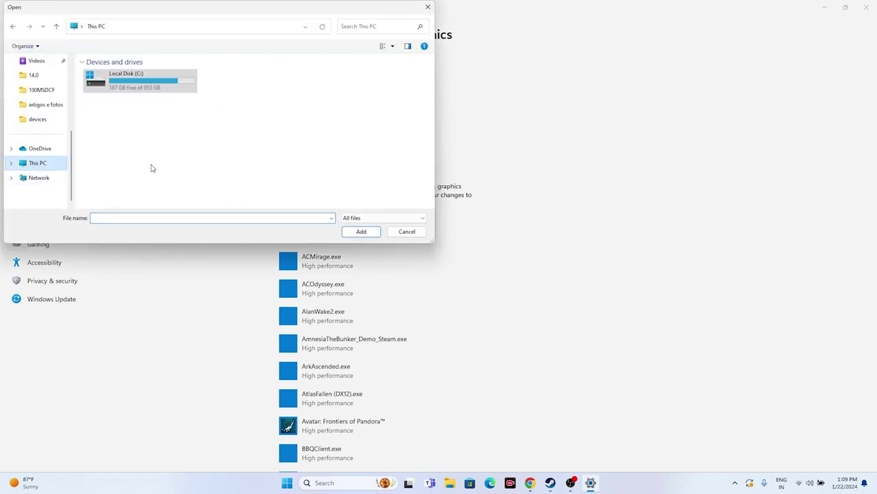
double_click(128, 89)
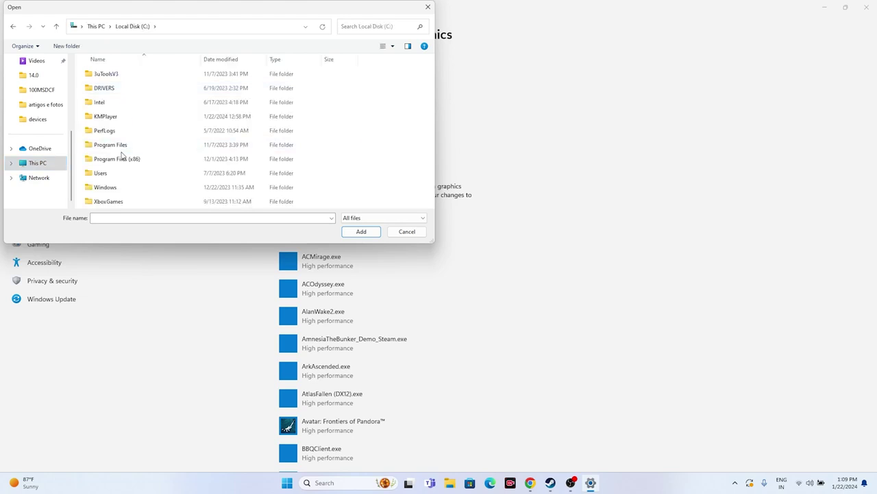
double_click(124, 159)
Browse from Program Files (x86) through Steam and steamapps to the common folder for the custom graphics app.
scroll(140, 137, "down", 2)
scroll(117, 134, "down", 2)
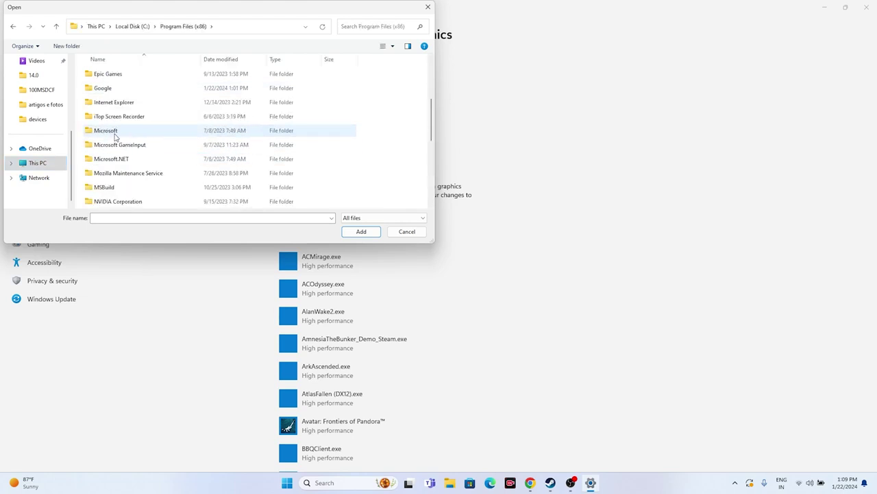
double_click(115, 132)
scroll(139, 132, "down", 3)
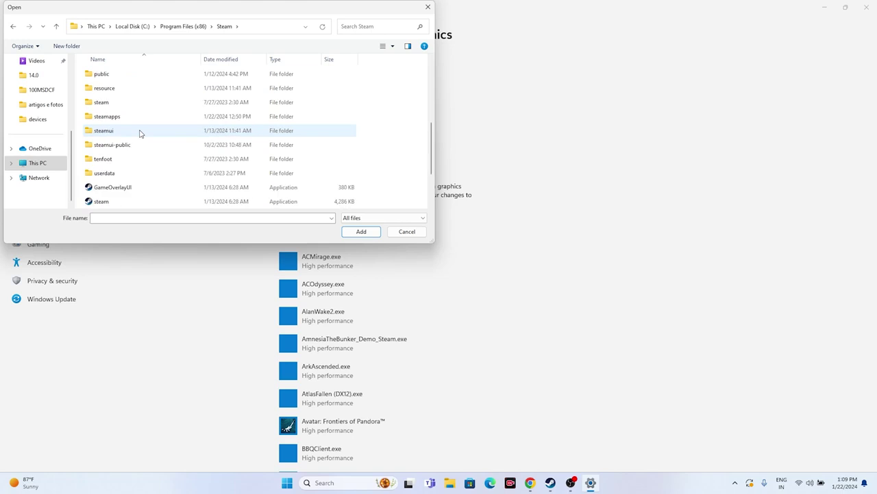
double_click(123, 118)
double_click(121, 79)
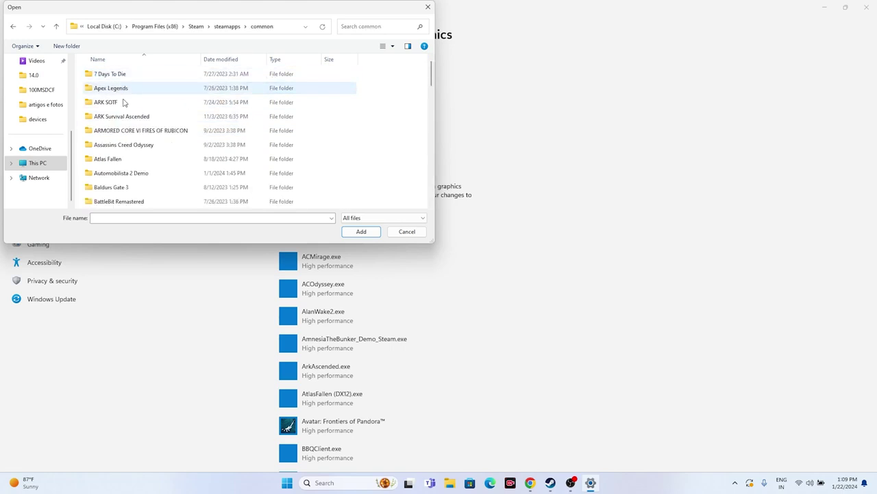
Open the Palworld folder and add the Palworld application to the custom graphics options.
scroll(125, 134, "down", 8)
scroll(125, 134, "down", 8)
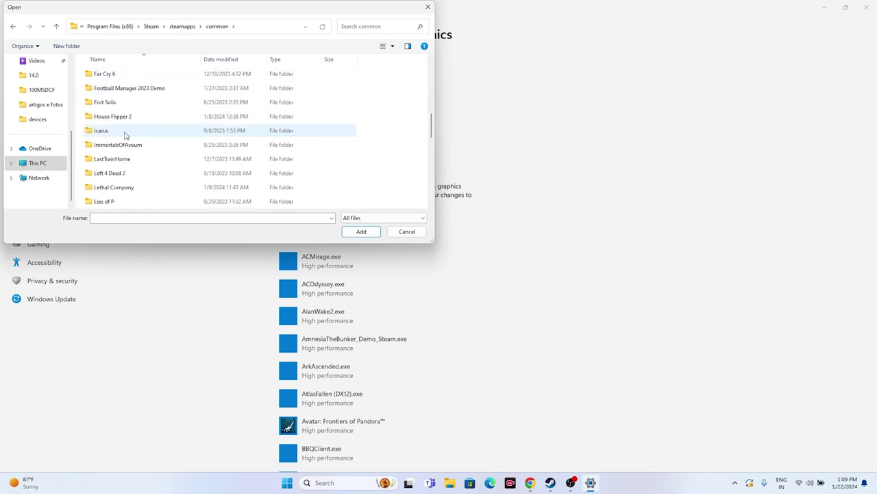
scroll(124, 135, "down", 1)
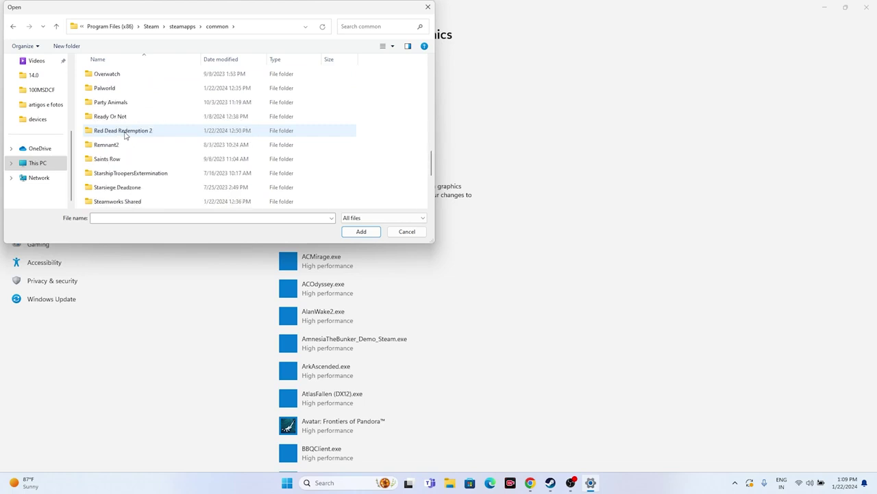
left_click(124, 92)
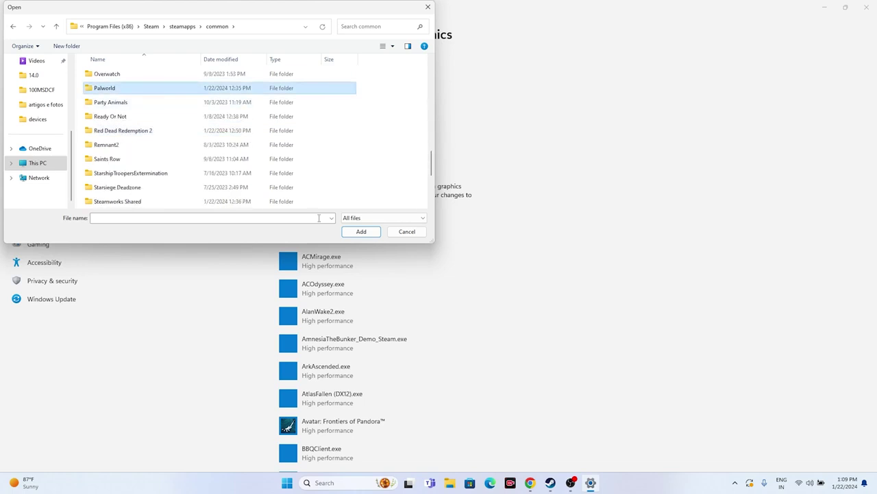
double_click(118, 89)
left_click(127, 103)
left_click(361, 232)
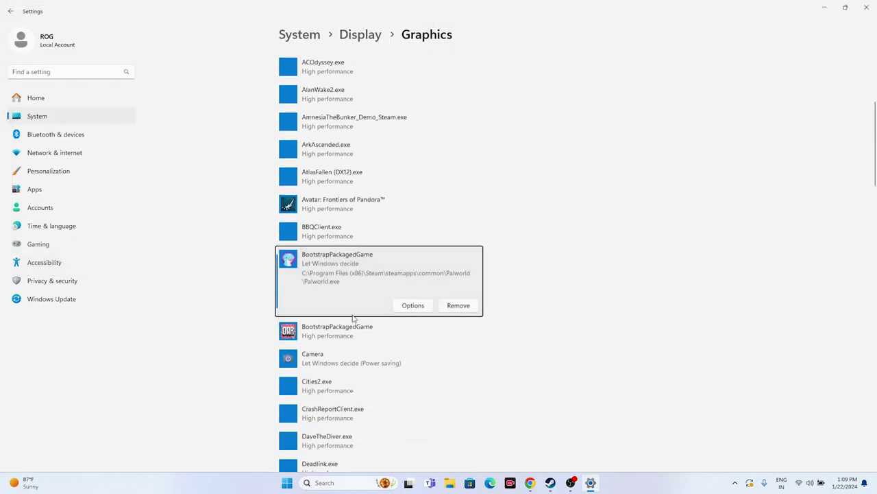
Save Palworld's graphics preference as High performance, close the settings, and switch back to Steam.
left_click(408, 304)
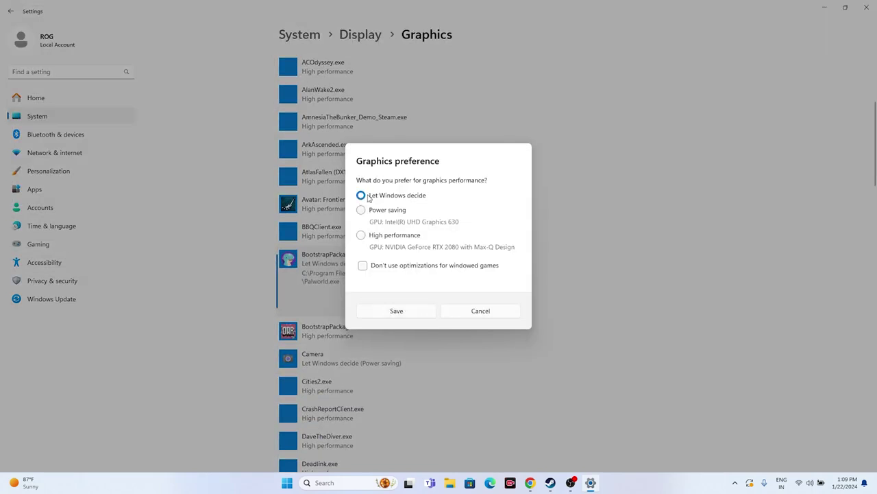
left_click(362, 236)
left_click(397, 312)
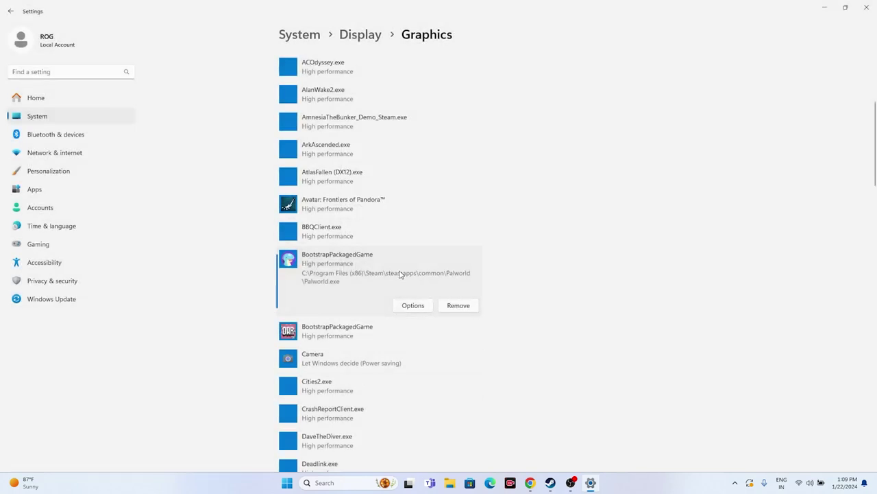
left_click(866, 7)
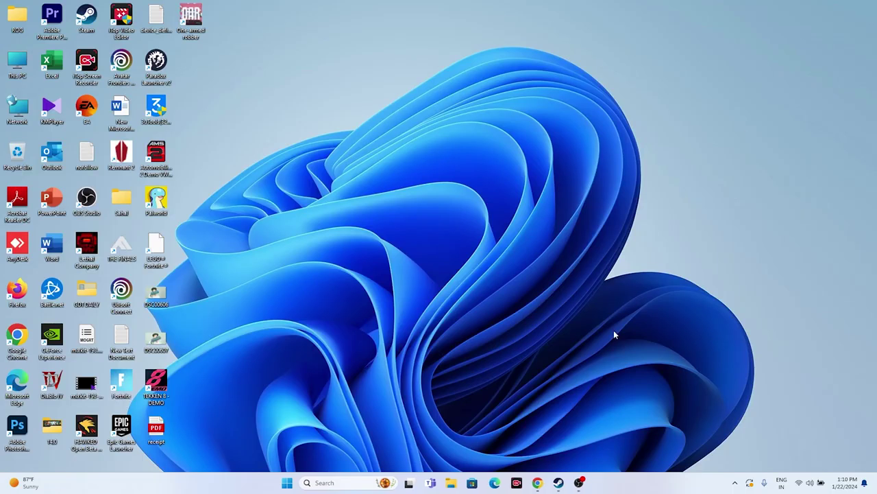
left_click(560, 482)
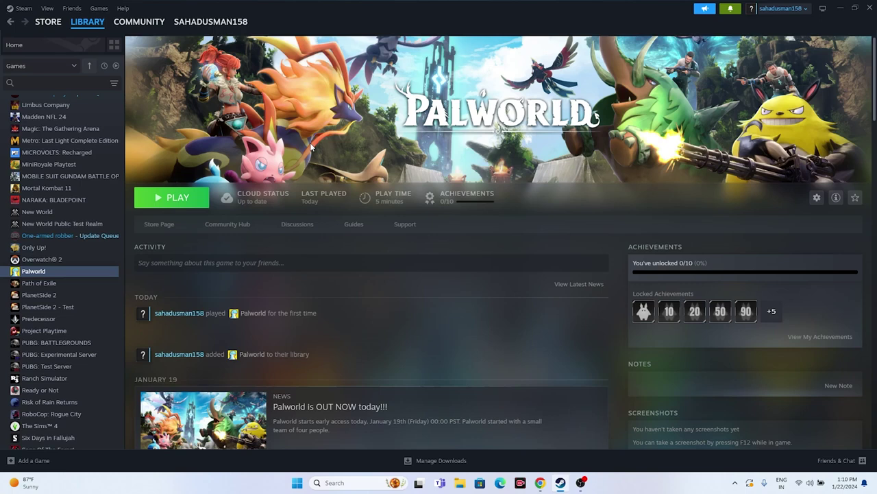
Open the virtual memory settings through the advanced system settings' performance options and choose a custom paging file size for drive C:.
left_click(364, 485)
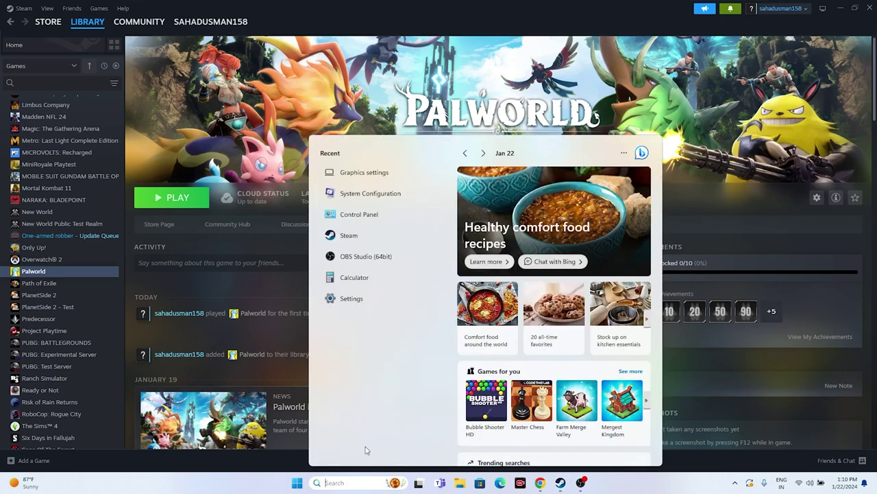
type("view")
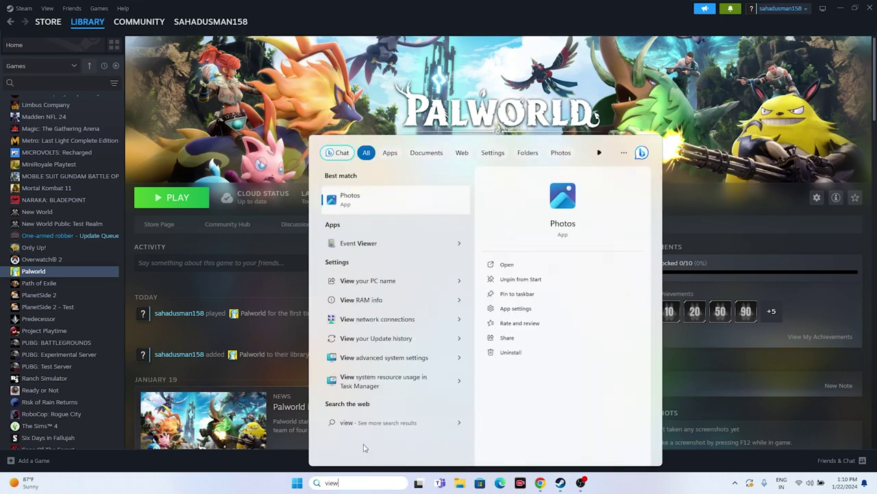
left_click(384, 230)
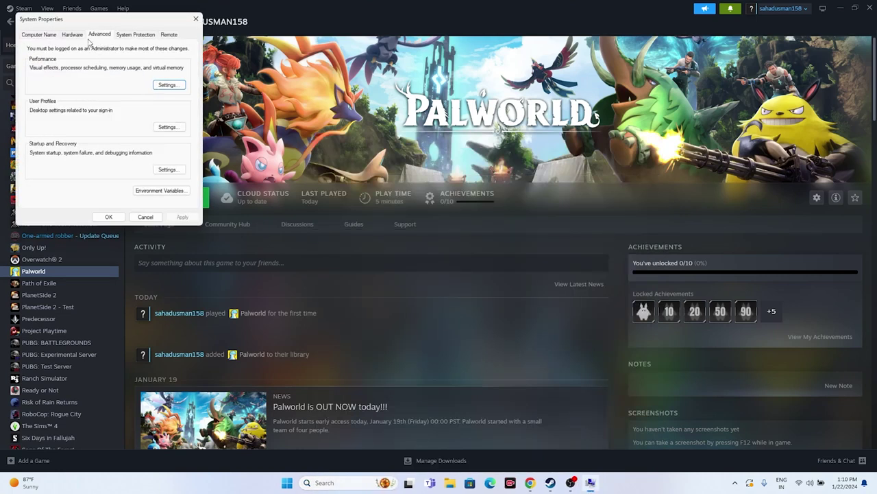
left_click(168, 85)
left_click(83, 70)
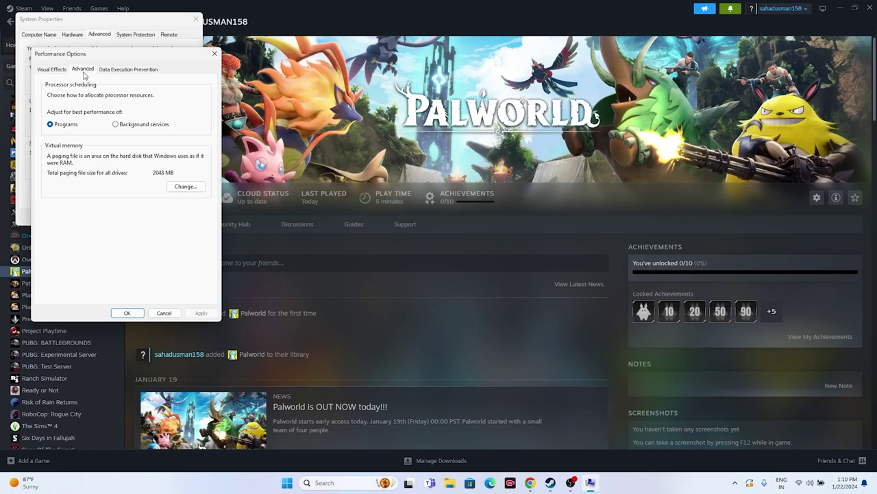
left_click(182, 185)
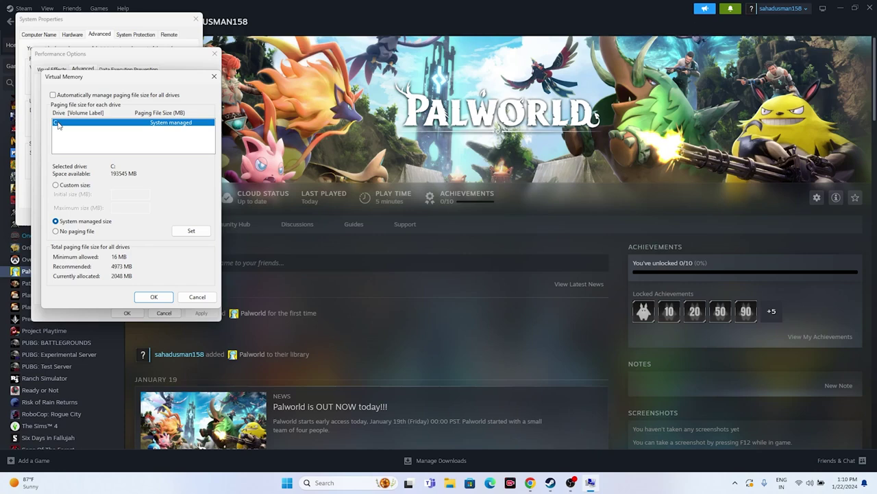
left_click(55, 185)
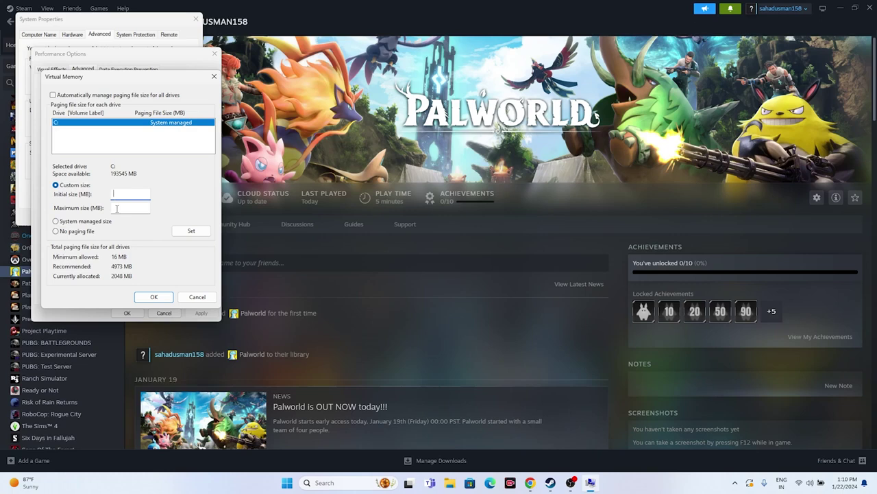
left_click(117, 208)
Open Calculator and multiply 32 by 1024 to convert the memory size to megabytes.
left_click(363, 481)
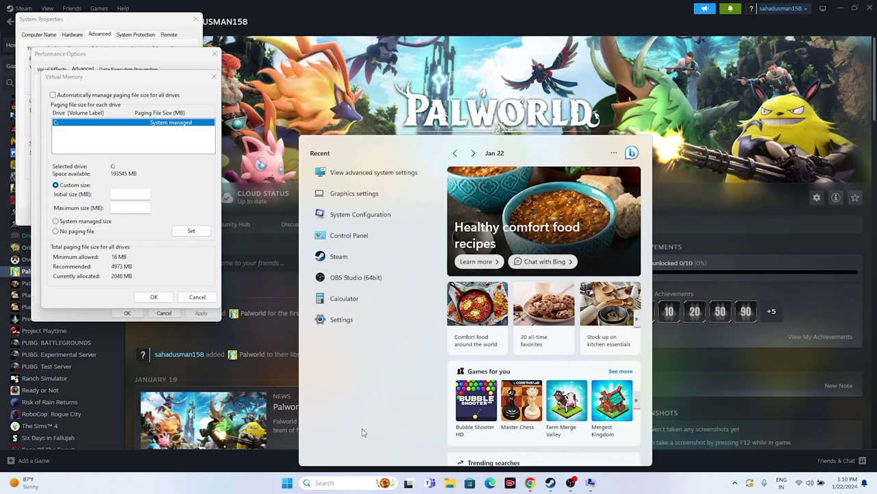
type("calculator")
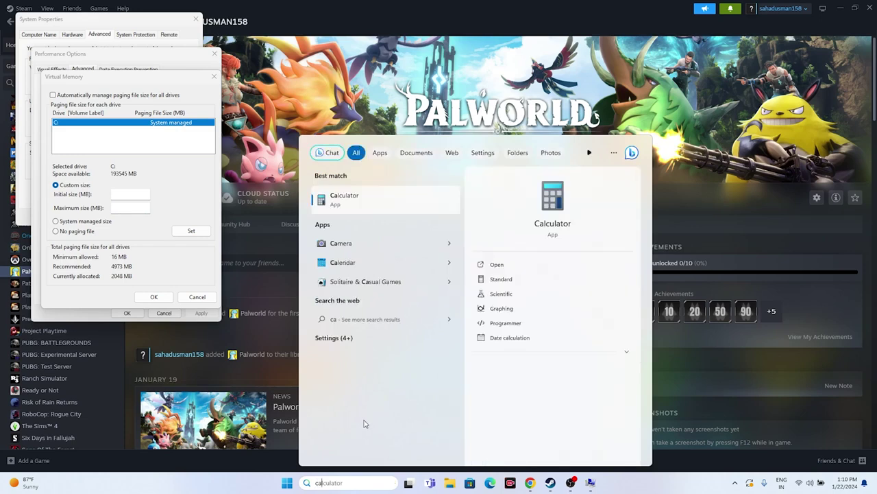
left_click(382, 198)
left_click(116, 197)
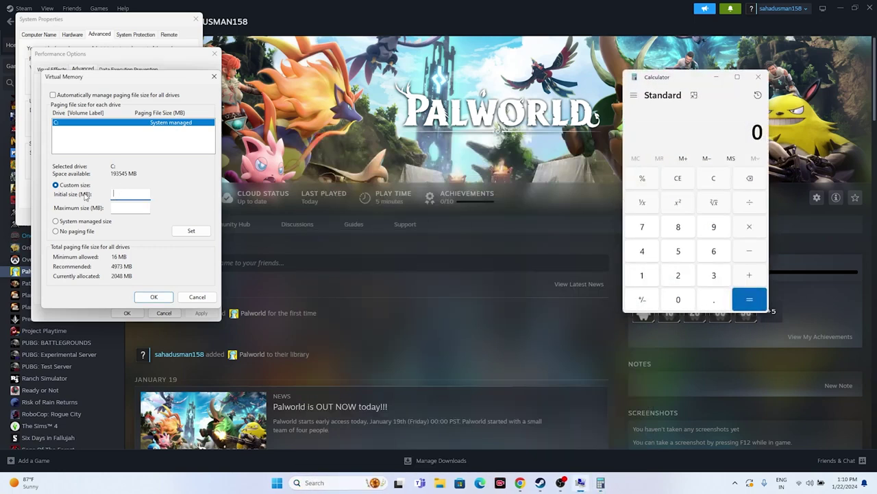
left_click(715, 275)
left_click(678, 277)
left_click(740, 229)
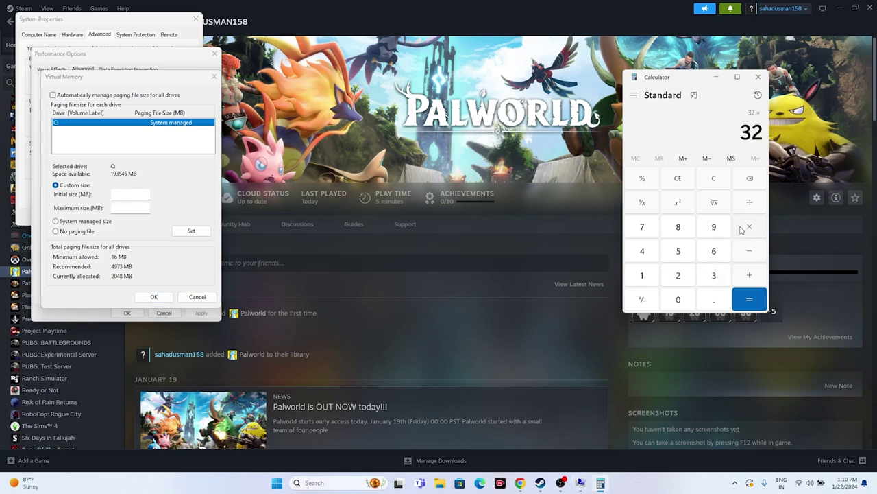
left_click(652, 273)
left_click(676, 300)
left_click(678, 275)
left_click(644, 252)
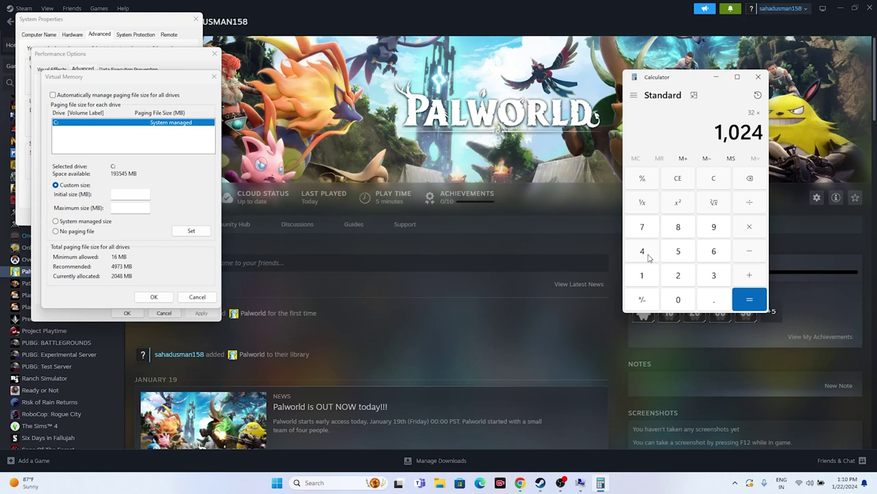
left_click(751, 306)
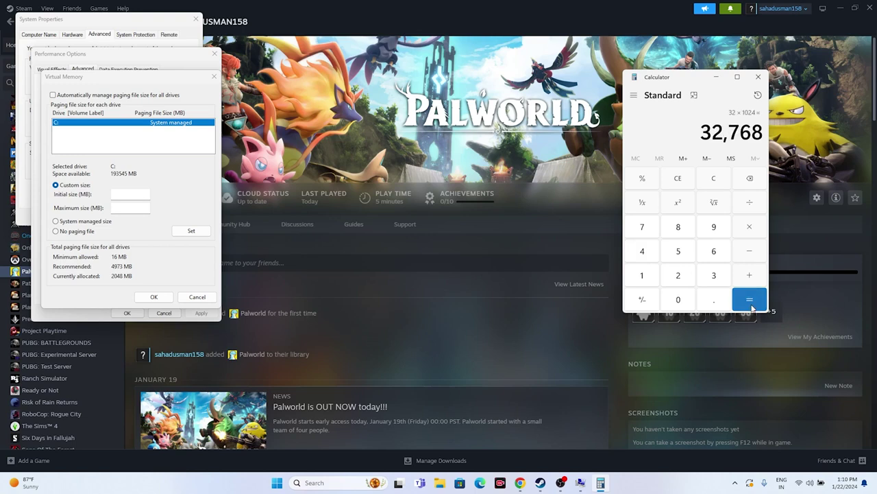
Multiply the calculated result by 1.5 and copy 49,152 into the paging file's initial size.
left_click(748, 232)
left_click(653, 271)
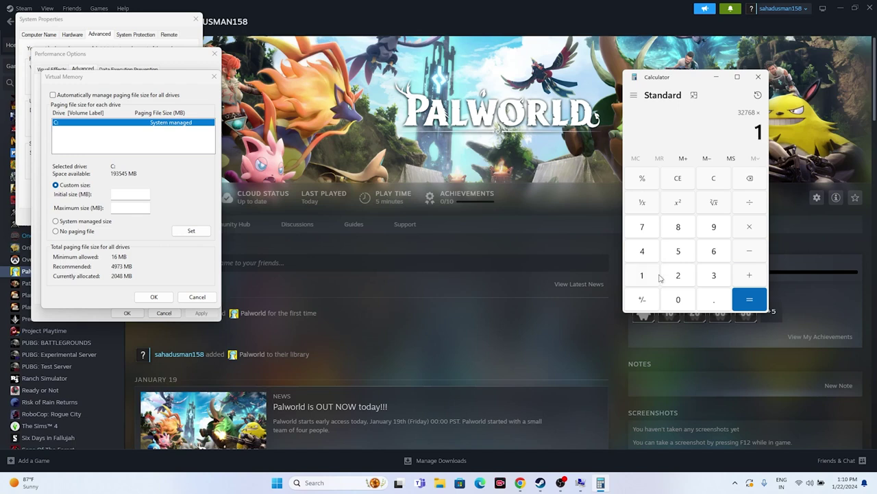
left_click(704, 299)
left_click(688, 260)
left_click(735, 299)
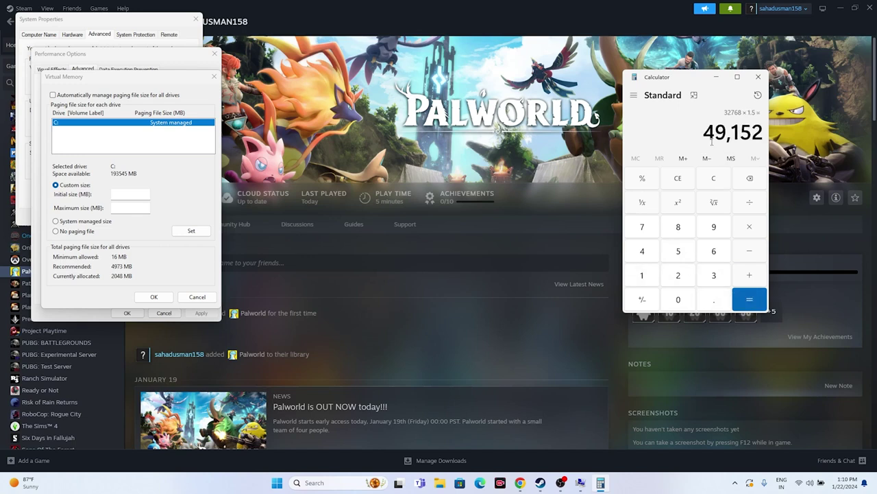
left_click_drag(705, 132, 761, 131)
right_click(761, 132)
left_click(782, 138)
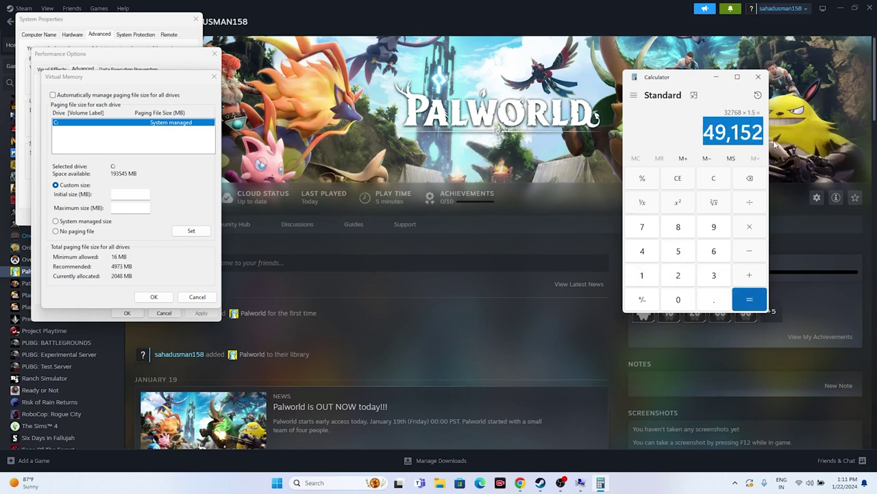
right_click(131, 194)
left_click(141, 235)
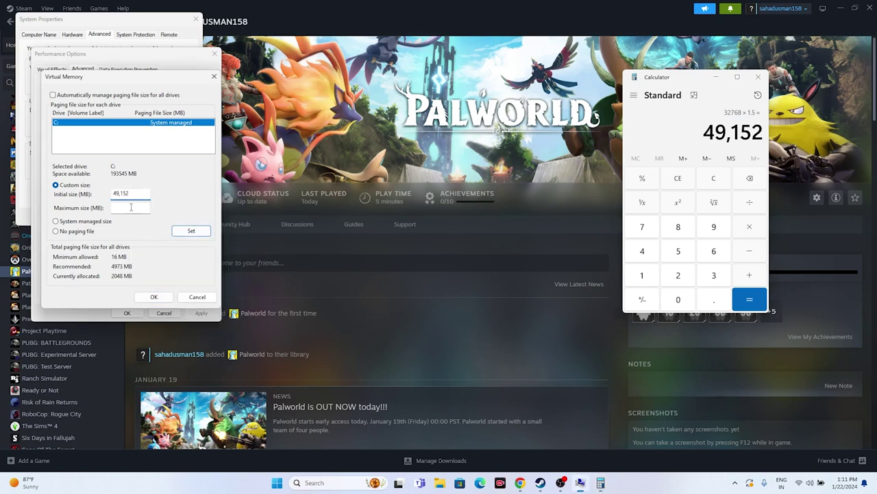
key("Tab")
Clear the previous calculation and compute 32 × 1024 again for the maximum paging file size.
left_click(718, 180)
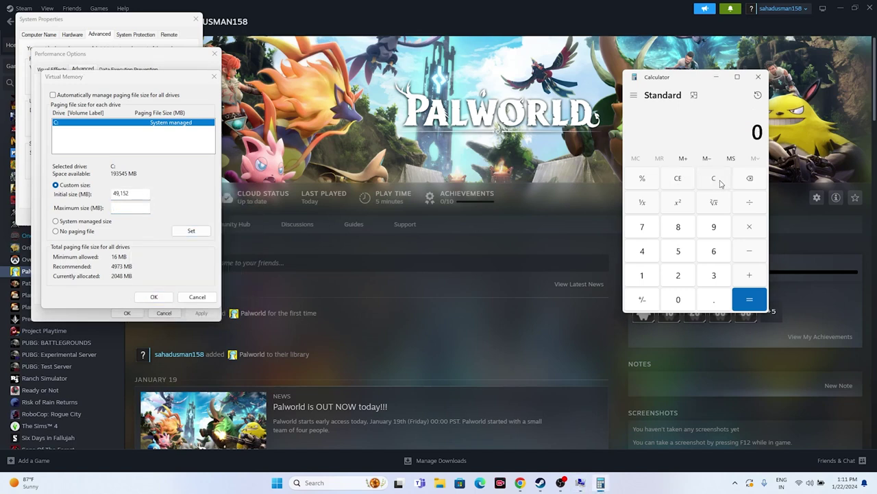
left_click(718, 278)
left_click(682, 279)
left_click(748, 226)
left_click(647, 278)
left_click(669, 300)
left_click(676, 274)
left_click(657, 256)
left_click(750, 300)
Multiply the calculated result by 3 and copy 98,304 into the paging file's maximum size.
left_click(749, 228)
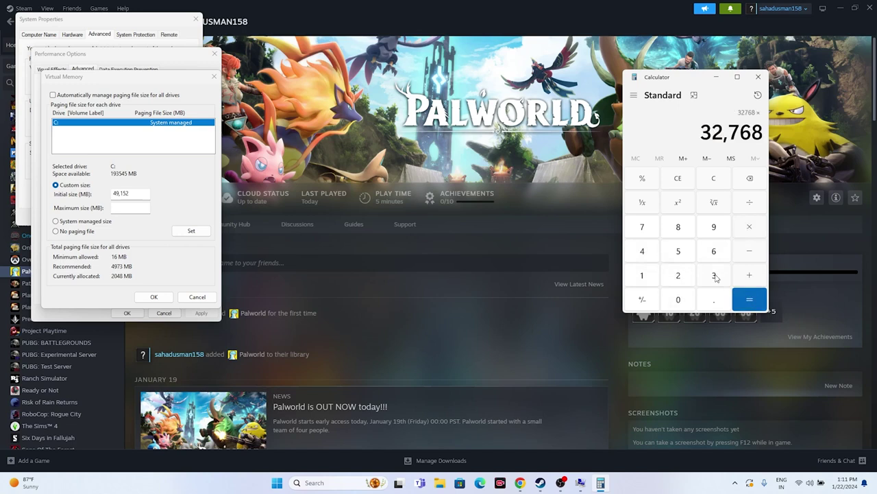
left_click(714, 277)
left_click(752, 301)
left_click_drag(702, 129, 765, 130)
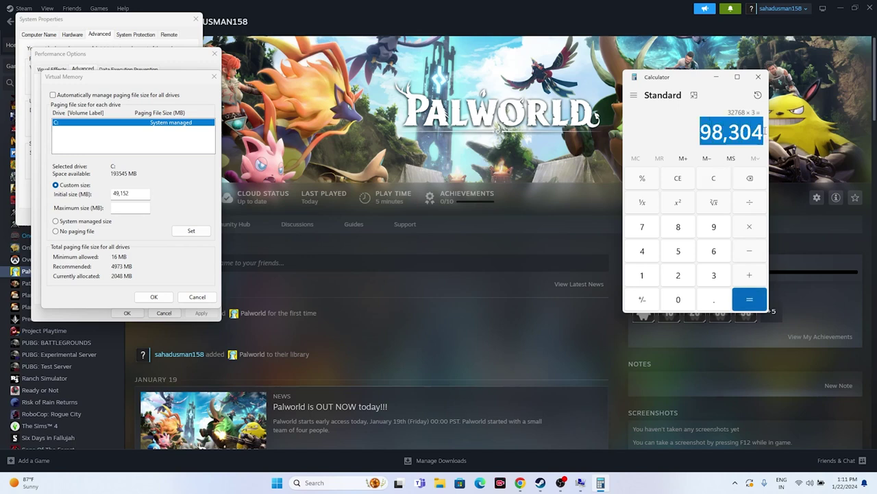
right_click(751, 134)
left_click(758, 142)
right_click(128, 208)
left_click(149, 250)
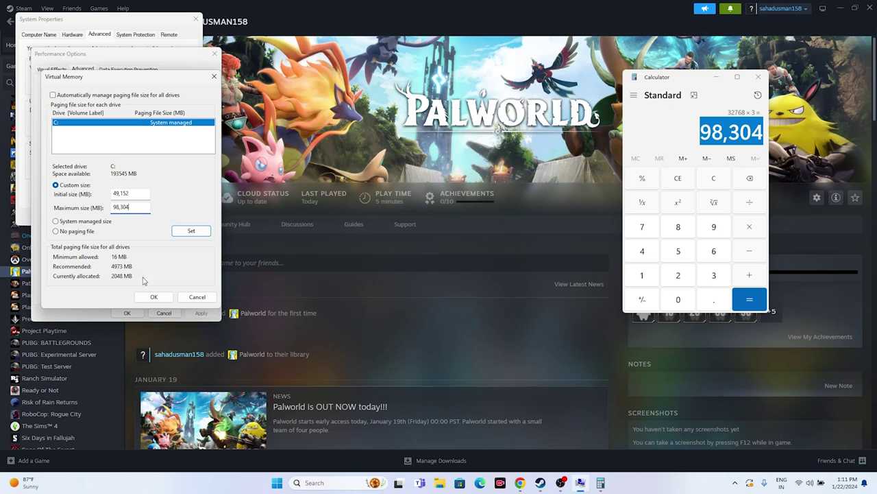
Confirm the virtual memory and performance settings, and close System Properties and Calculator.
left_click(154, 297)
left_click(127, 312)
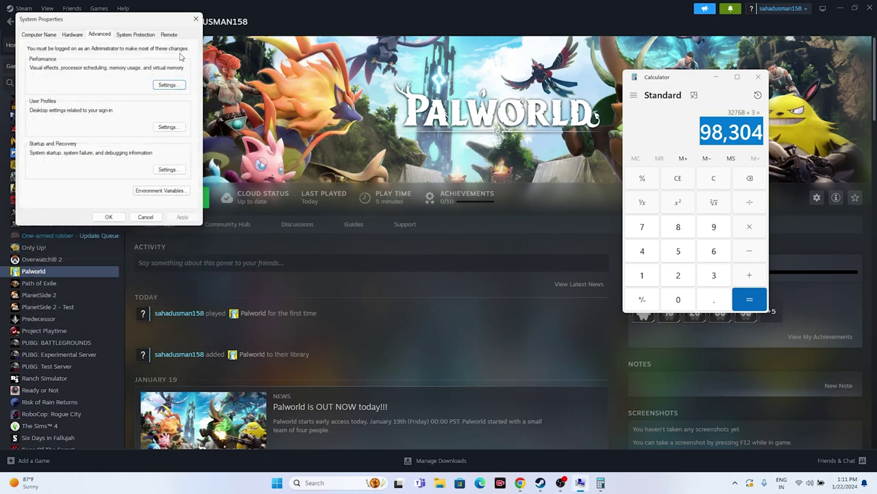
left_click(195, 19)
left_click(758, 77)
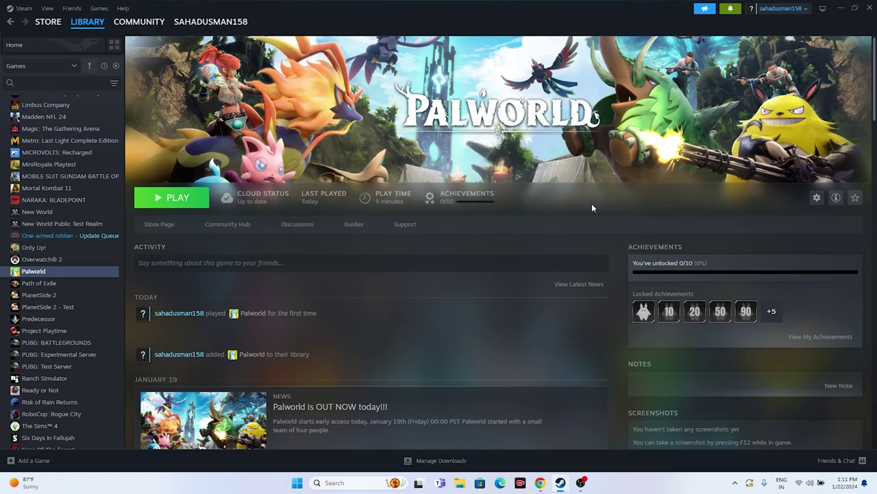
Check the Windows Update page in Settings for pending updates and close Settings.
left_click(336, 482)
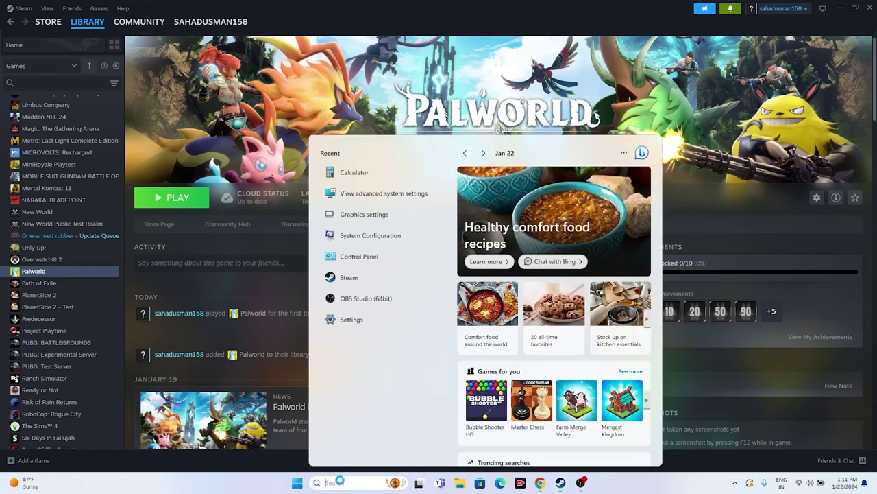
left_click(346, 320)
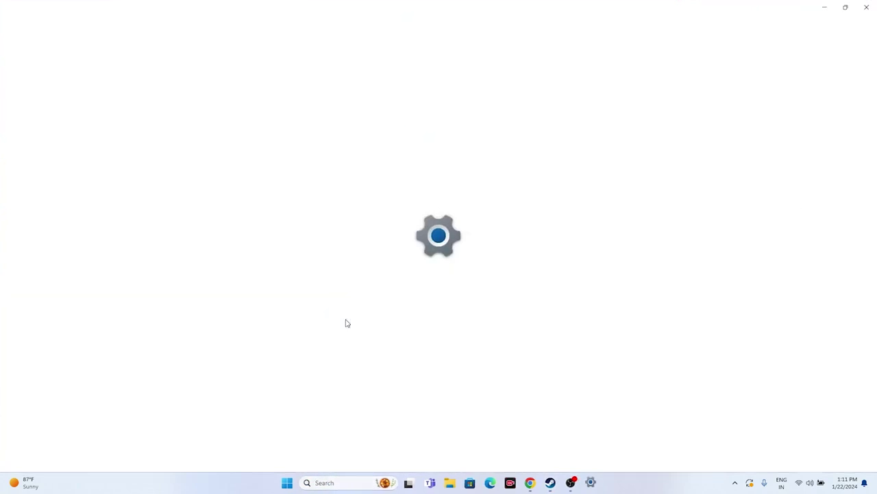
left_click(68, 299)
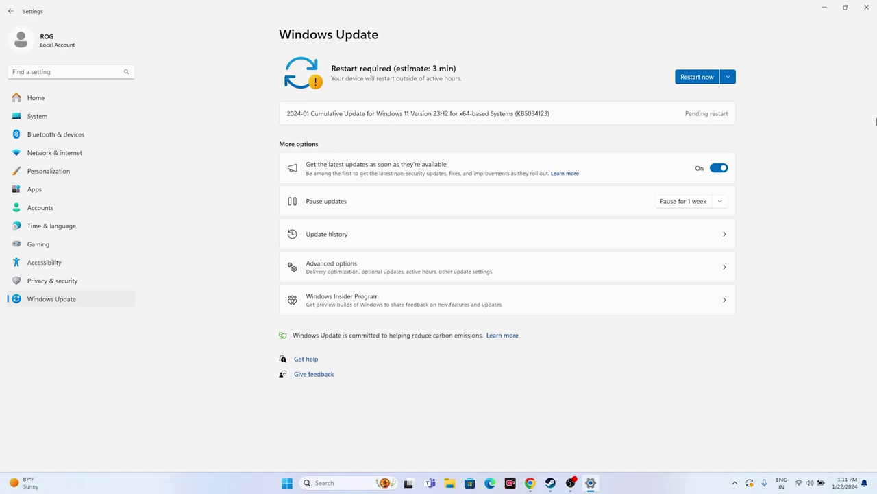
left_click(867, 7)
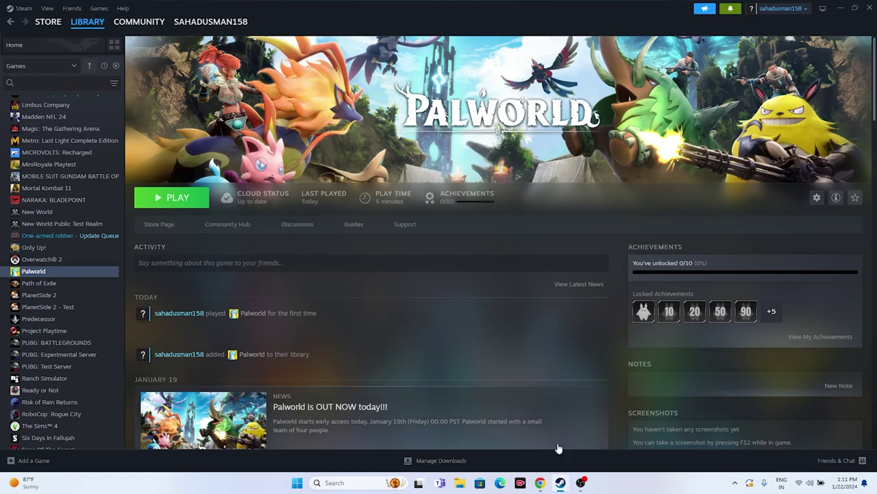
Minimize Steam and switch to the NVIDIA GeForce Drivers page in Chrome.
left_click(840, 8)
left_click(541, 483)
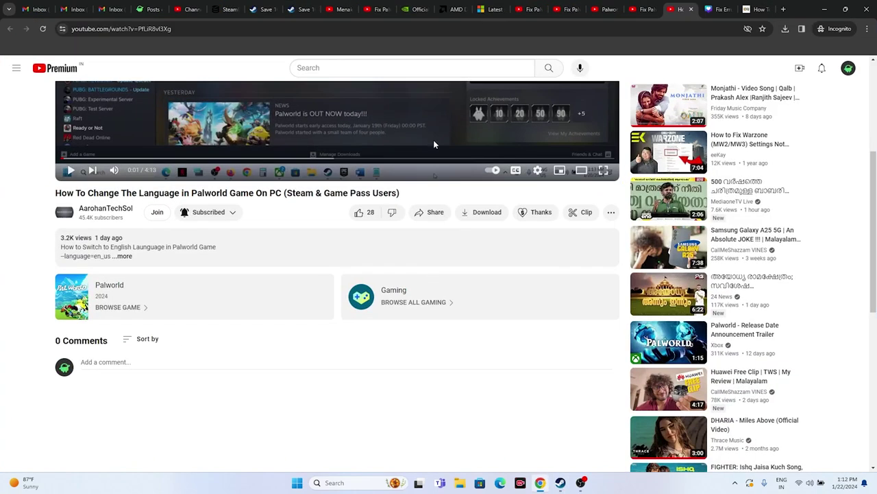
left_click(415, 9)
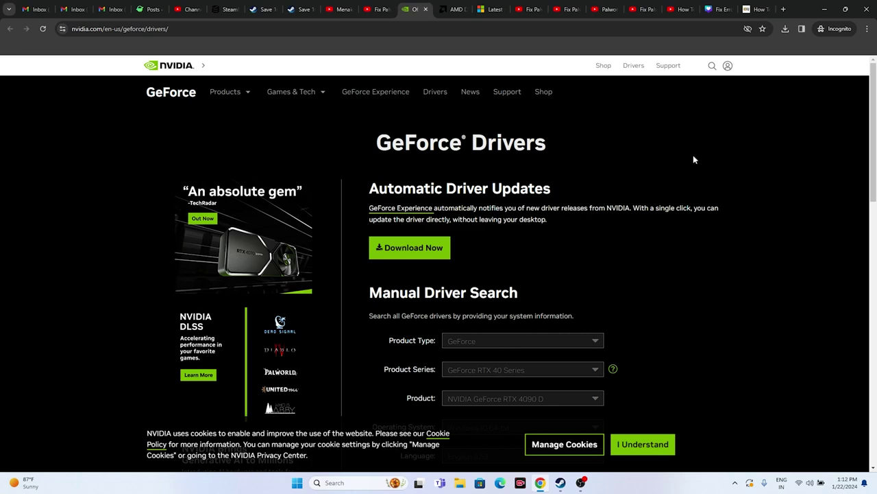
Examine the manual driver search fields and compare the versions and release dates of the listed GeForce Game Ready drivers.
scroll(788, 158, "down", 3)
scroll(788, 159, "up", 2)
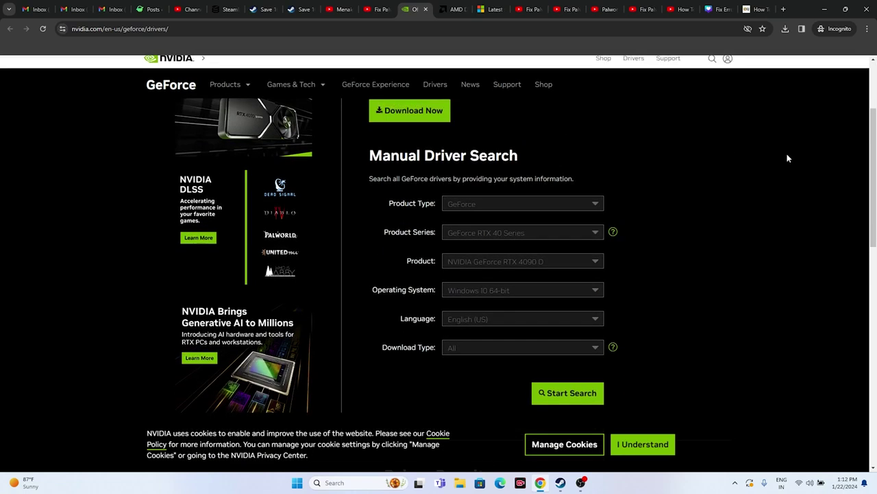
scroll(788, 158, "down", 2)
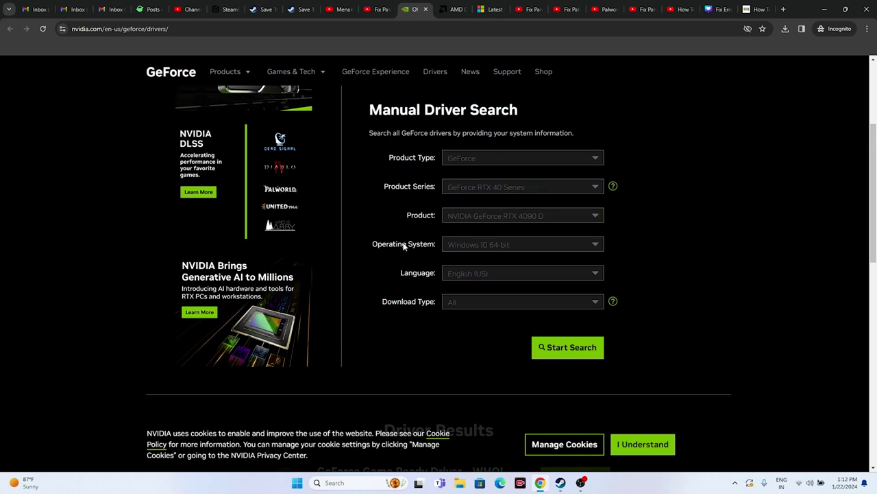
scroll(450, 248, "down", 4)
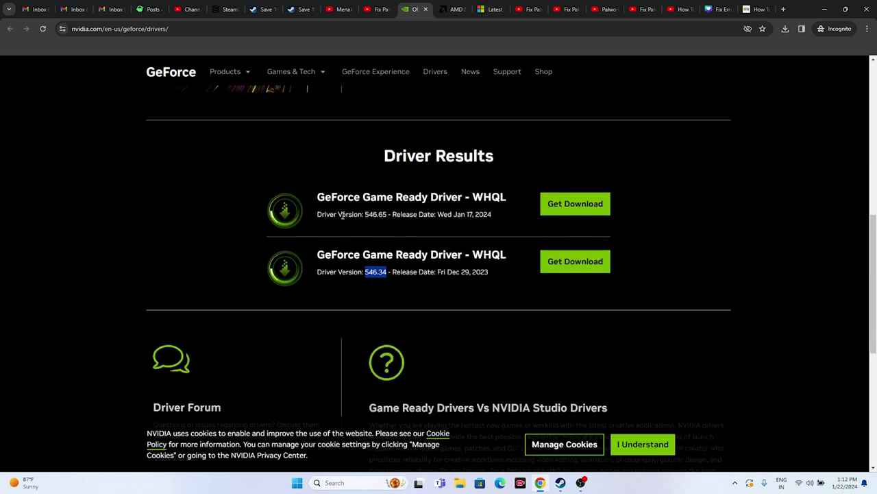
scroll(604, 189, "up", 2)
scroll(617, 202, "down", 2)
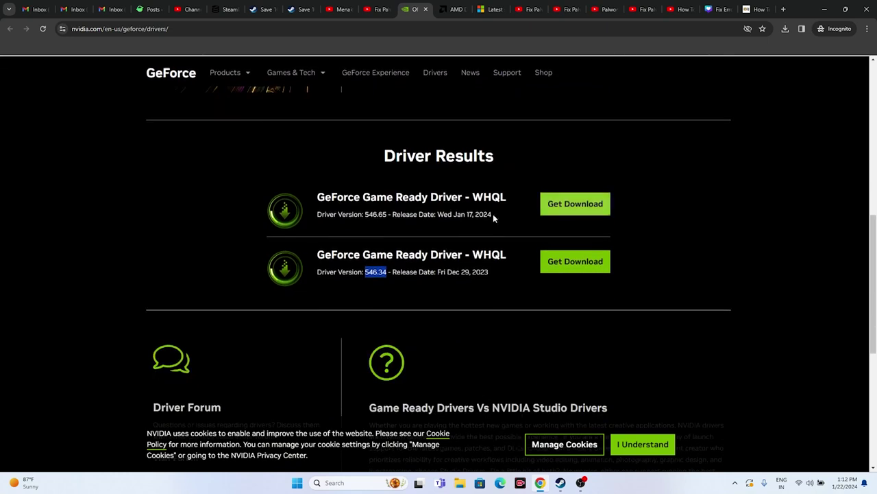
left_click_drag(319, 213, 382, 212)
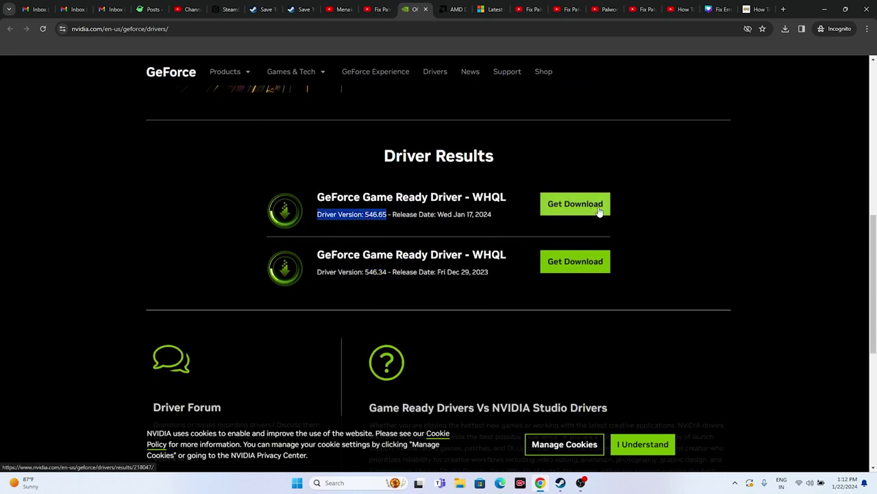
left_click(385, 277)
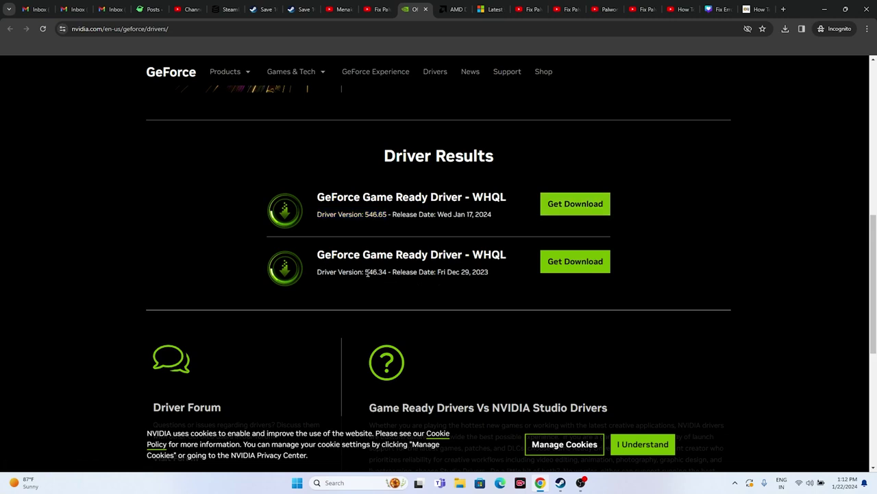
left_click_drag(366, 272, 389, 272)
left_click_drag(465, 272, 488, 273)
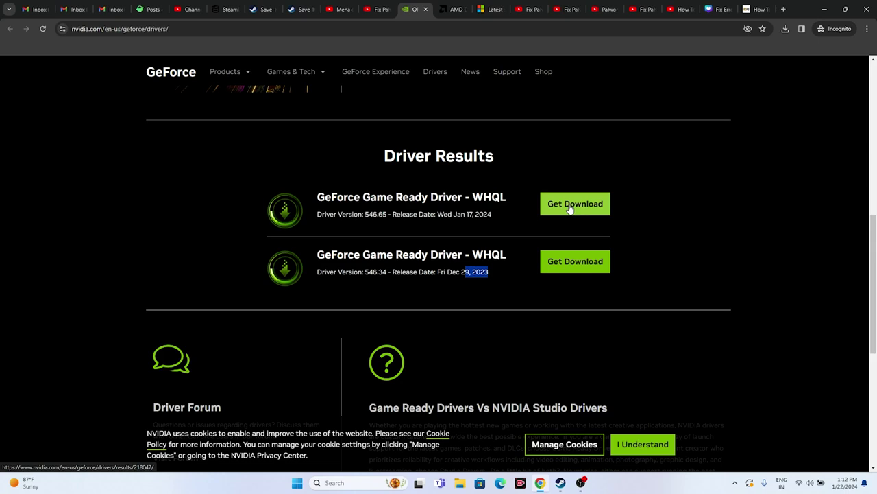
Look up the AMD Radeon RX 7600S on the AMD support page and view its Windows driver downloads.
left_click(452, 9)
scroll(193, 180, "down", 1)
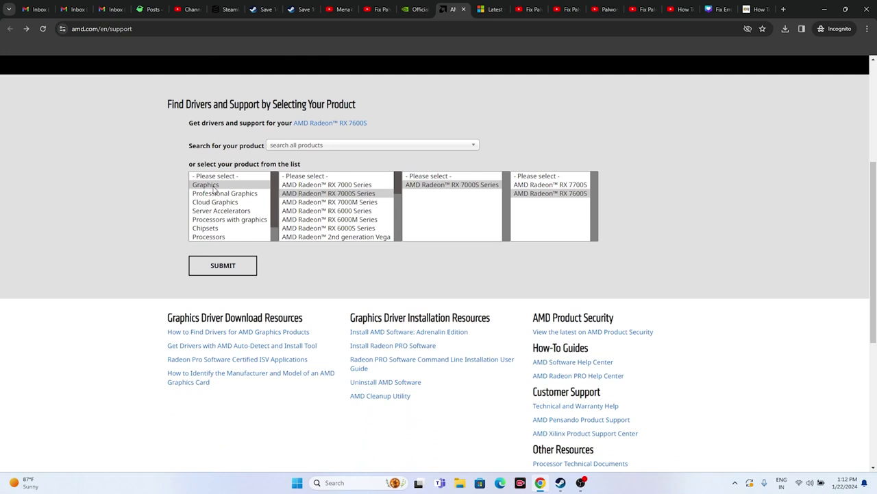
left_click(241, 268)
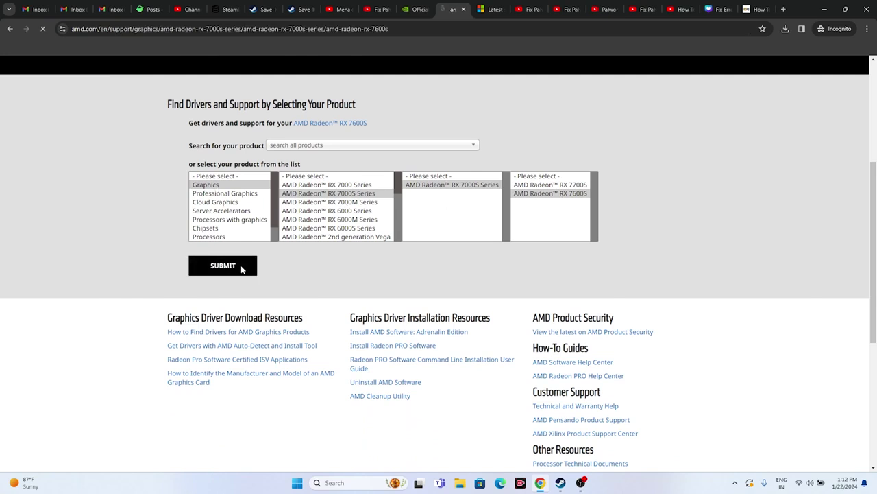
scroll(98, 149, "down", 2)
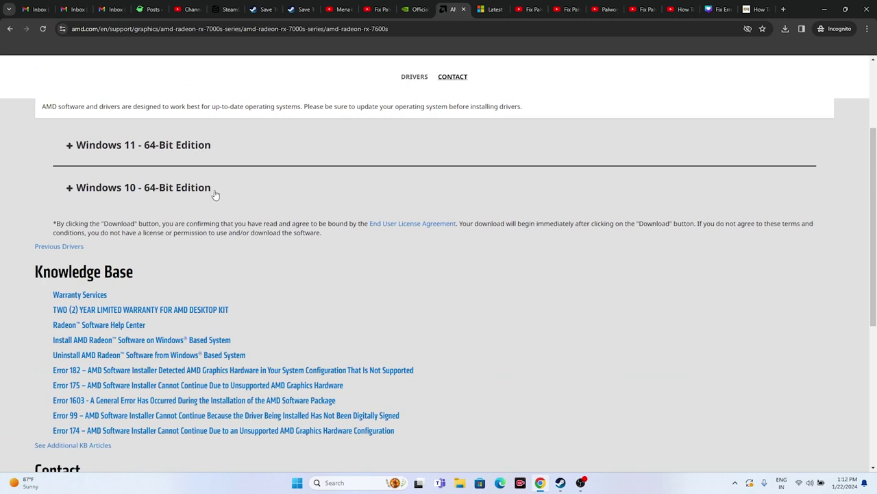
Examine Microsoft's latest supported Visual C++ Redistributable page and its X64 and X86 download links for Visual Studio 2015–2022.
left_click(483, 6)
left_click_drag(422, 173, 240, 147)
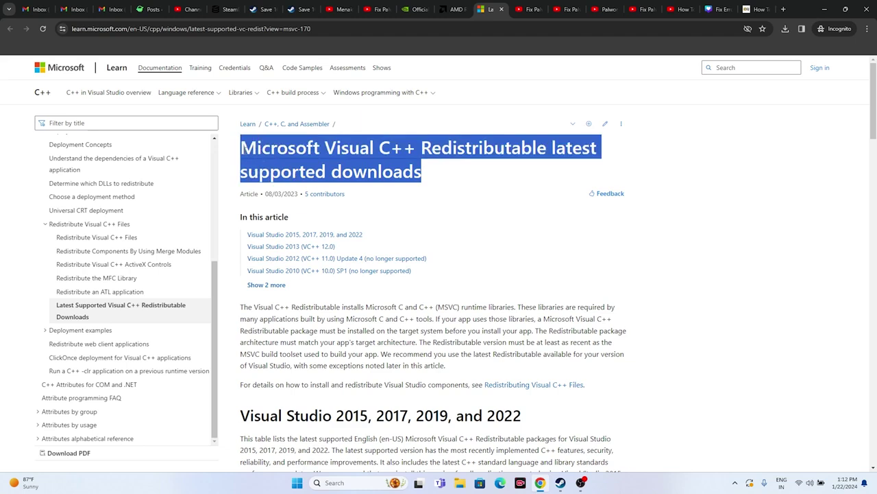
left_click(509, 178)
scroll(411, 206, "down", 6)
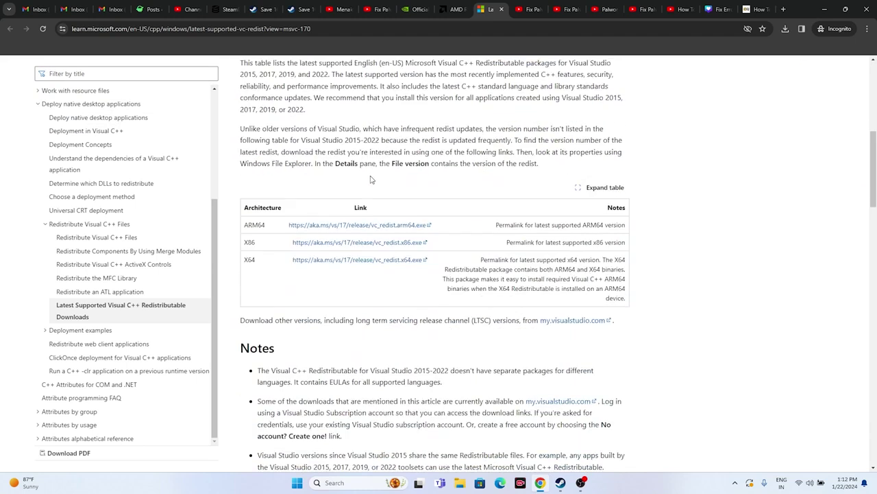
left_click_drag(243, 228, 255, 224)
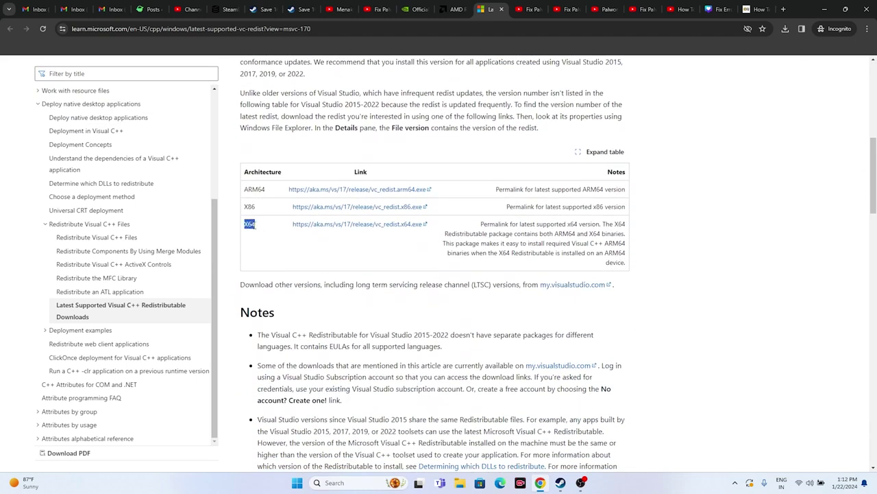
left_click(271, 232)
left_click_drag(245, 206, 263, 211)
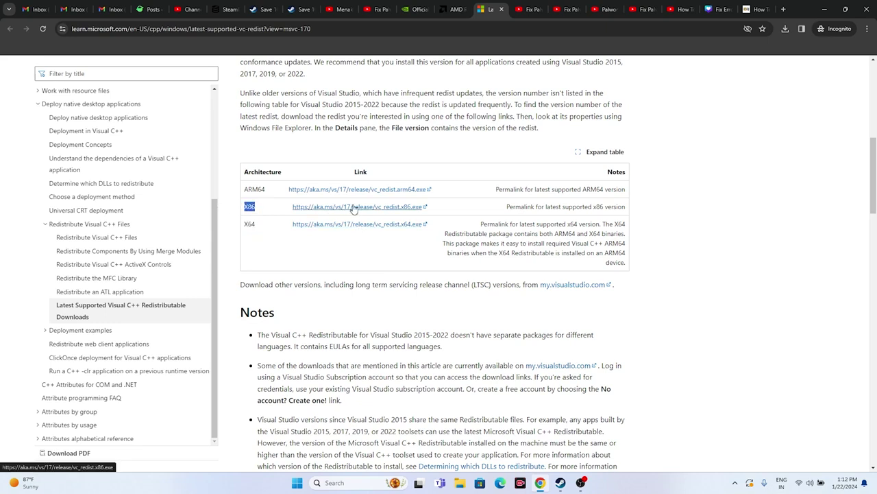
left_click(327, 250)
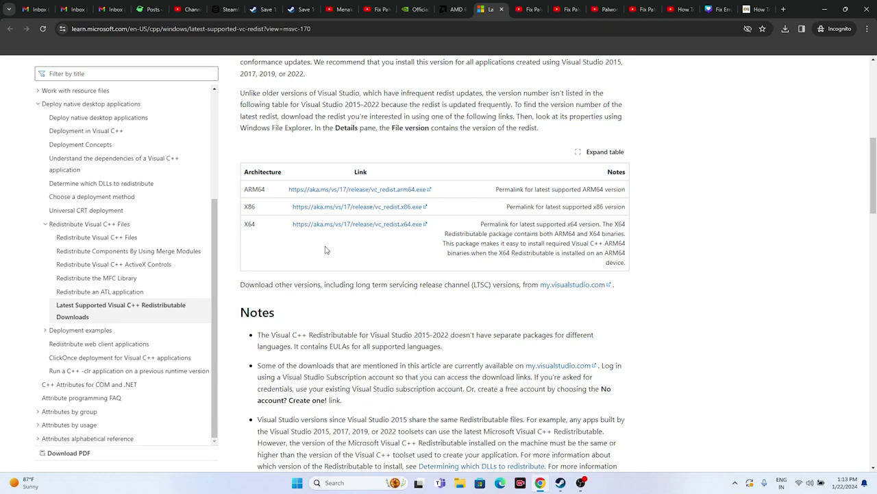
Minimize Chrome, switch to Steam and view the management options for Palworld in the library.
left_click(825, 9)
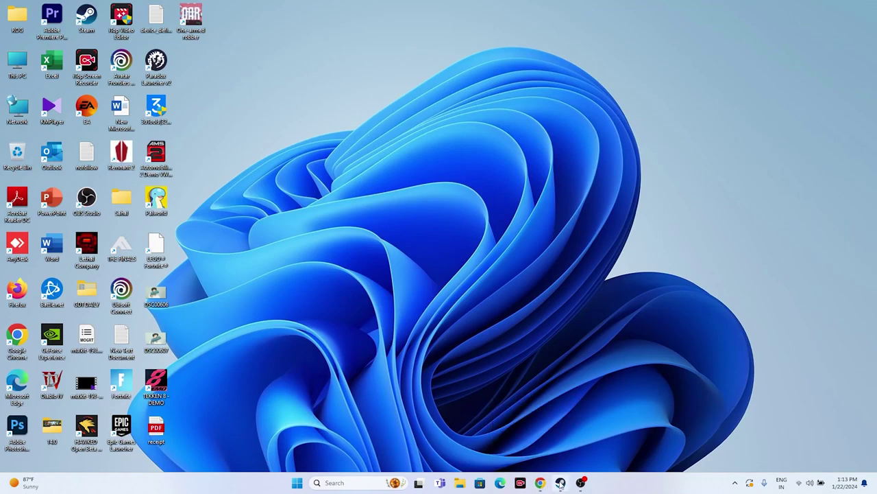
left_click(561, 483)
right_click(54, 272)
mouse_move(72, 326)
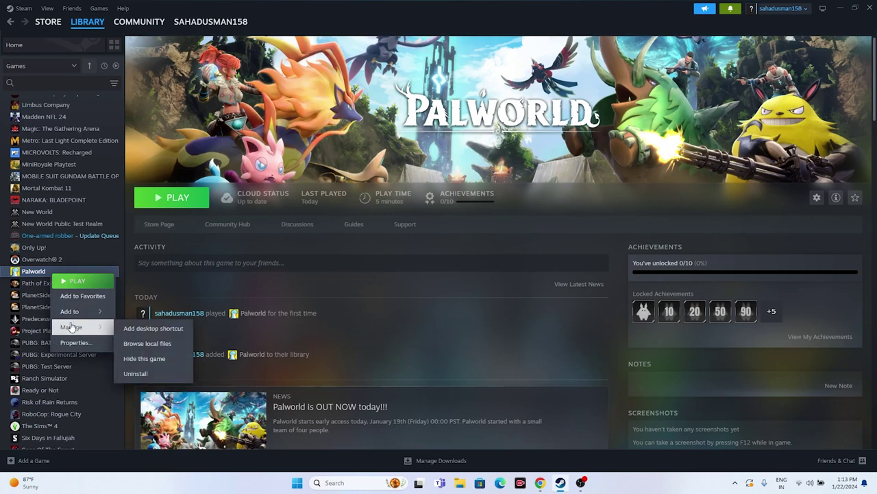
left_click(367, 355)
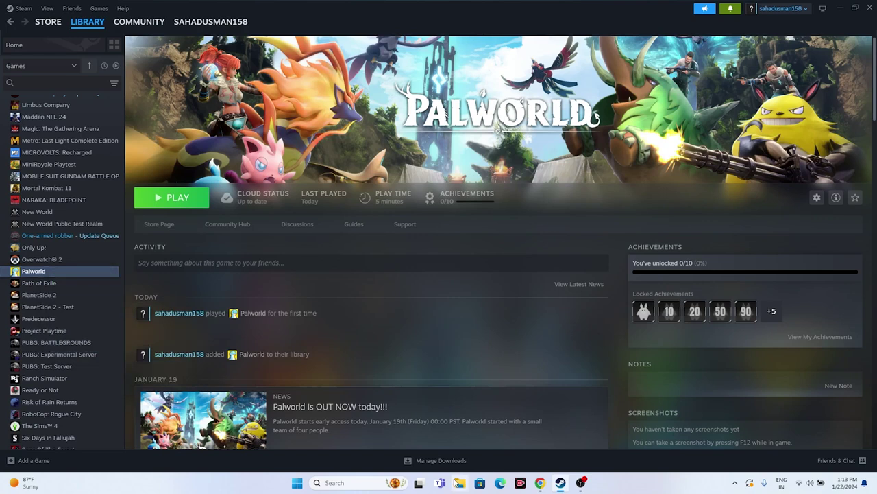
Check the free space on Local Disk (C:) in File Explorer's This PC view and close the window.
left_click(458, 483)
left_click(41, 319)
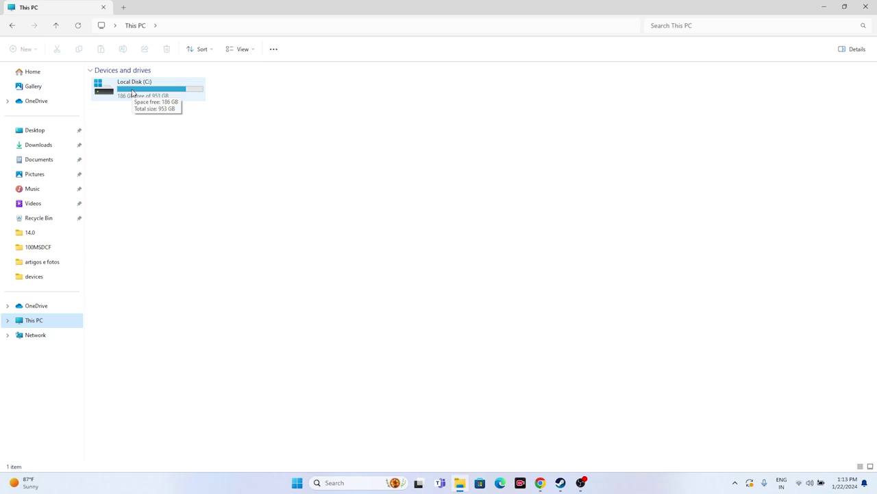
left_click(867, 7)
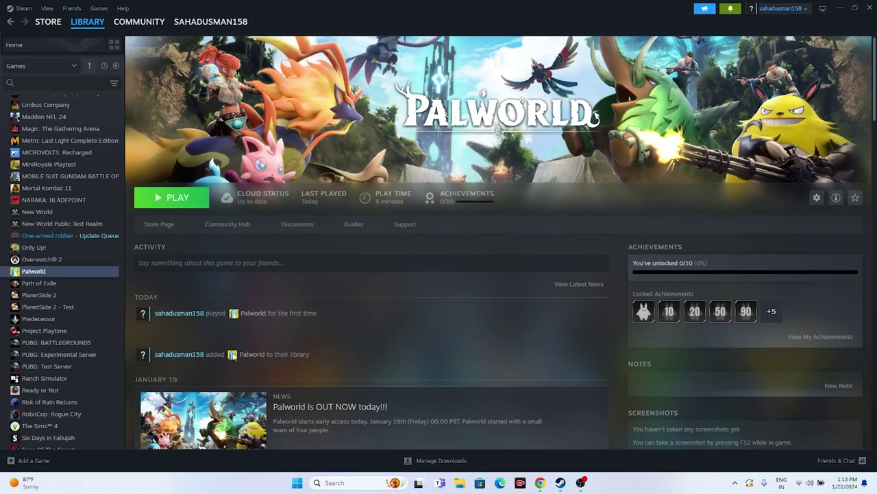
Verify the integrity of Palworld's installed game files in Steam and close its properties.
right_click(40, 272)
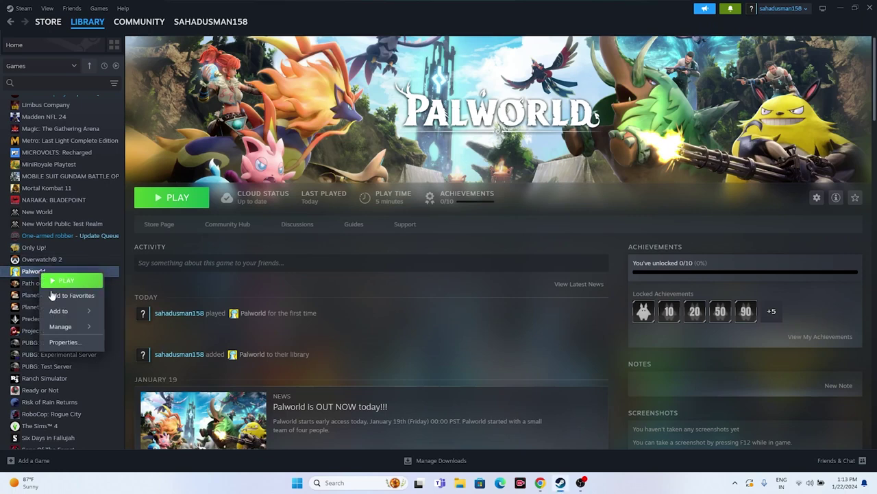
left_click(63, 343)
left_click(277, 176)
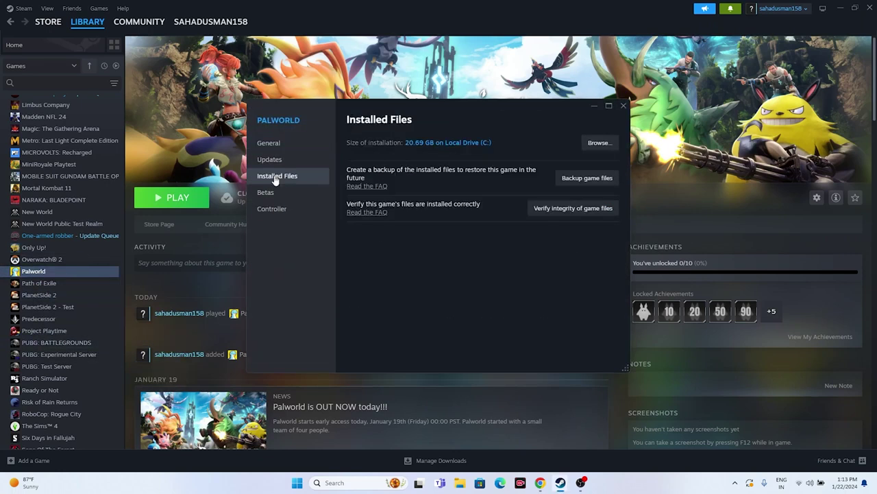
left_click(557, 209)
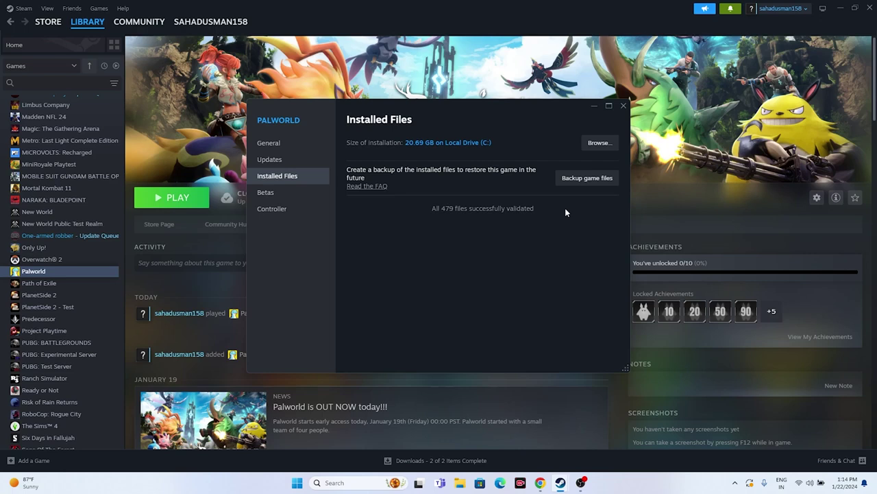
left_click(623, 105)
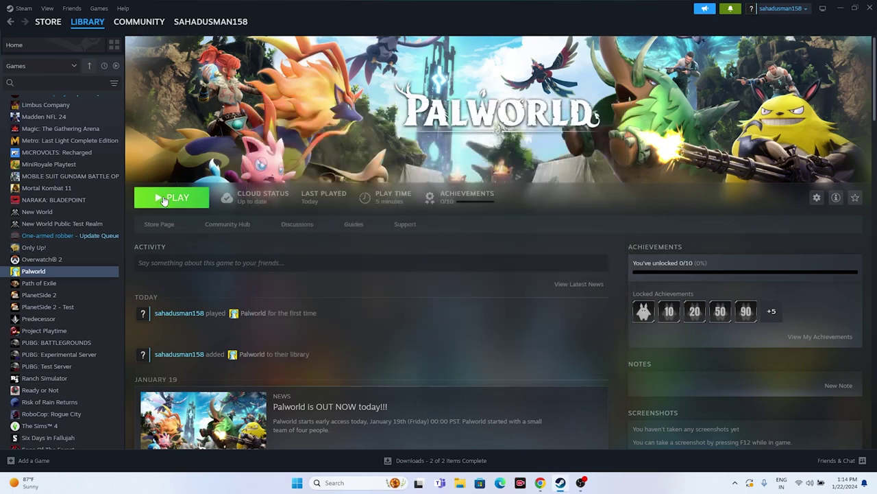